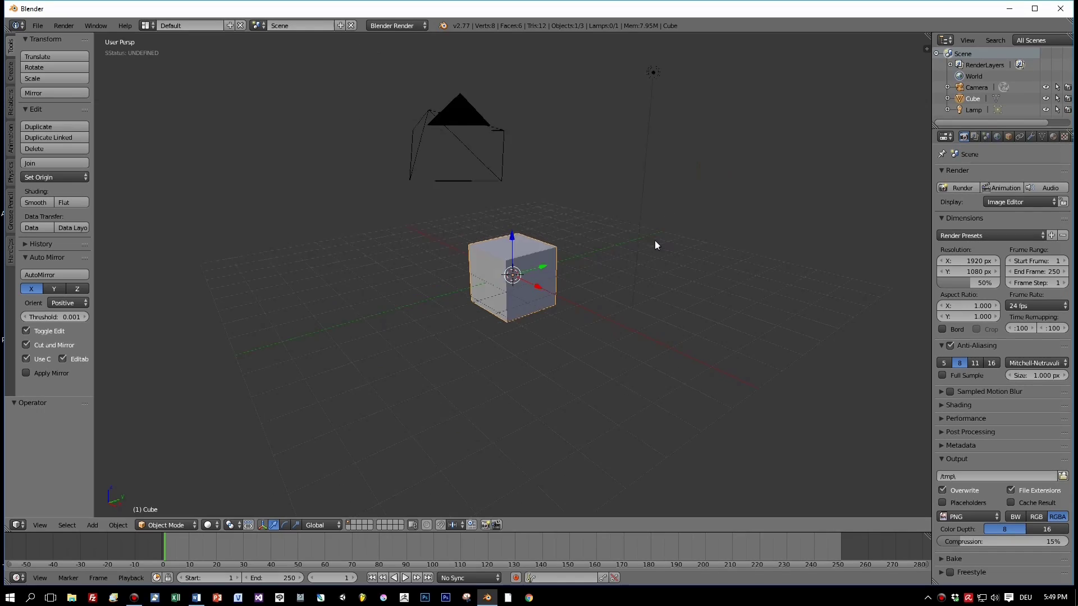
# Step: From the front view, raise the cube 1 unit on Z so it rests on the grid
pyautogui.moveTo(654, 241); pyautogui.dragTo(683, 250, button='middle')
pyautogui.press('KP_1')
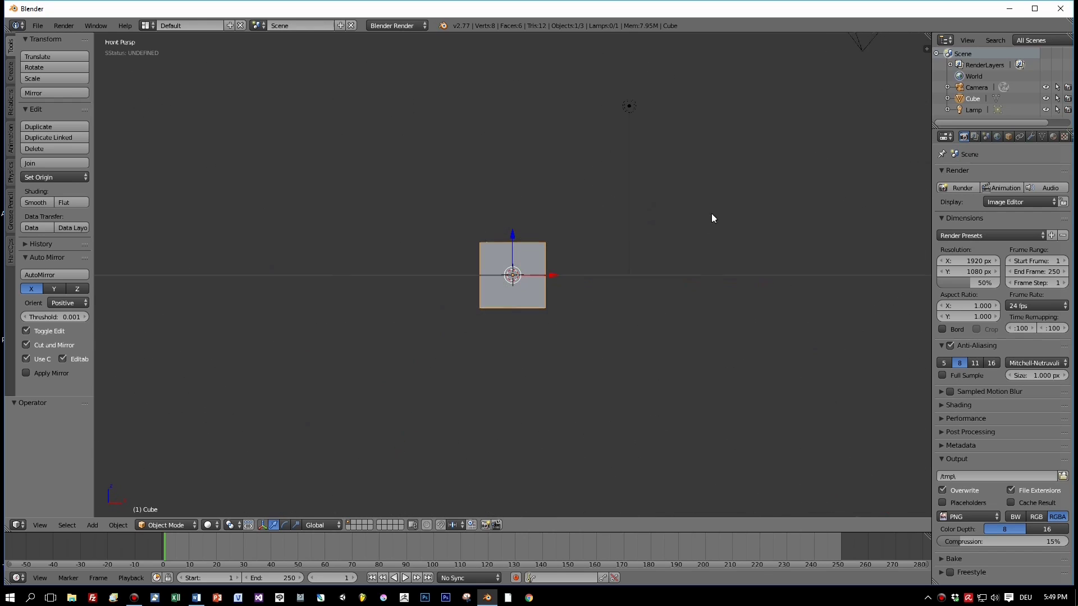
pyautogui.scroll(1, 674, 241)
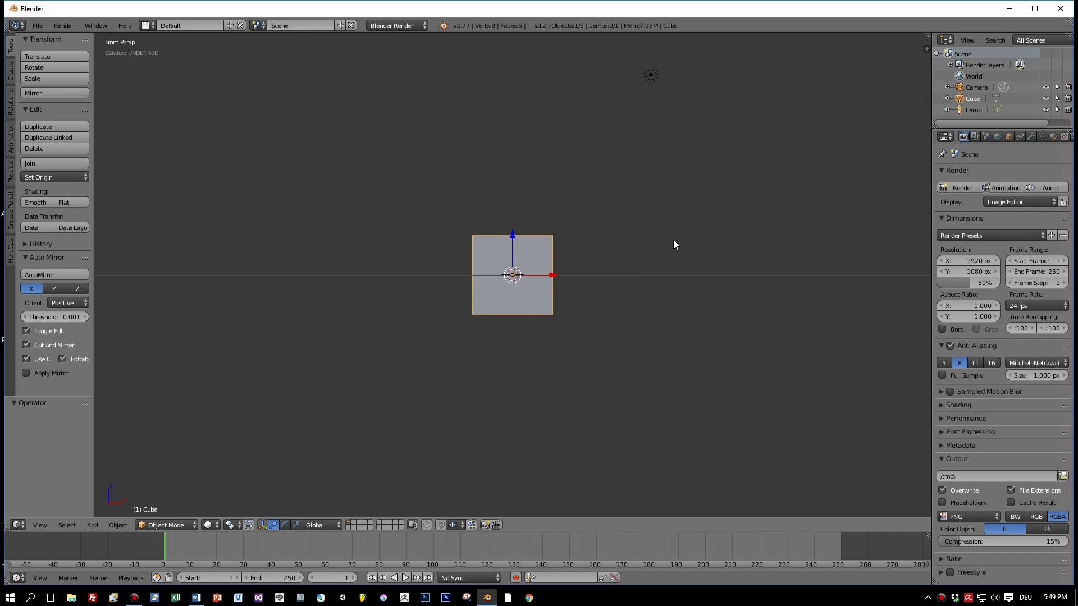
pyautogui.click(441, 525)
pyautogui.moveTo(513, 234); pyautogui.dragTo(516, 210)
pyautogui.moveTo(577, 205); pyautogui.dragTo(530, 226, button='middle')
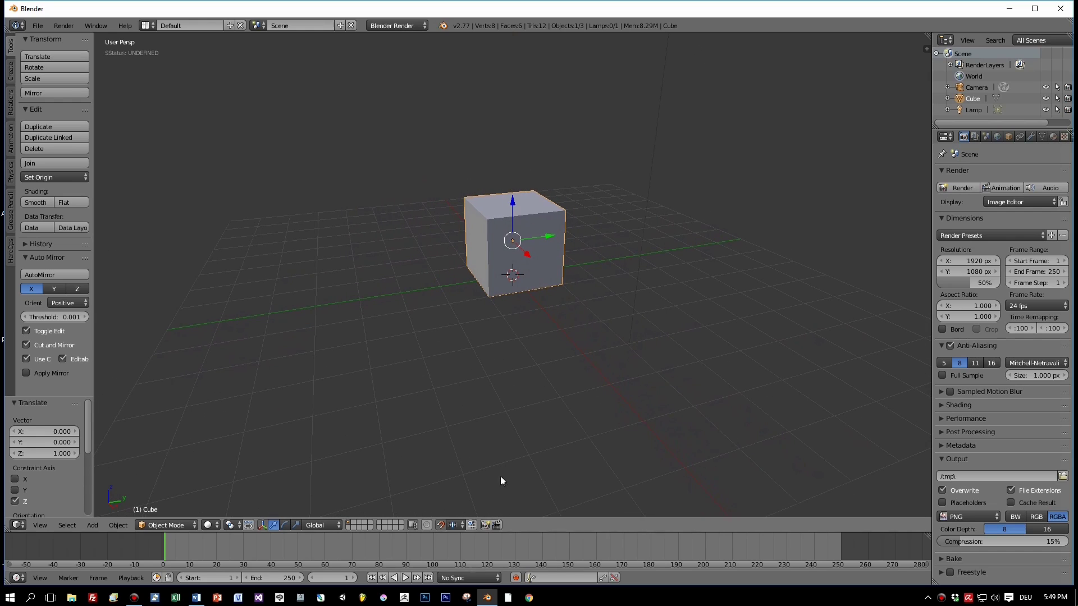
pyautogui.click(440, 525)
# Step: Scale the cube along Y to 0.103, flattening it into a thin slab
pyautogui.press('s')
pyautogui.press('x')
pyautogui.press('y')
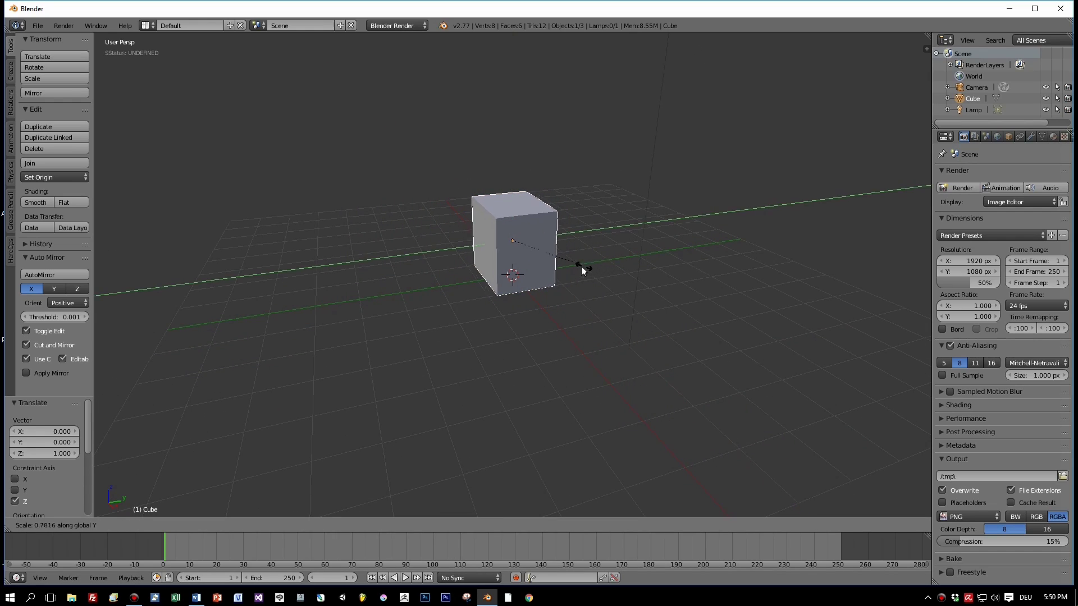
pyautogui.click(523, 247)
pyautogui.scroll(3, 550, 258)
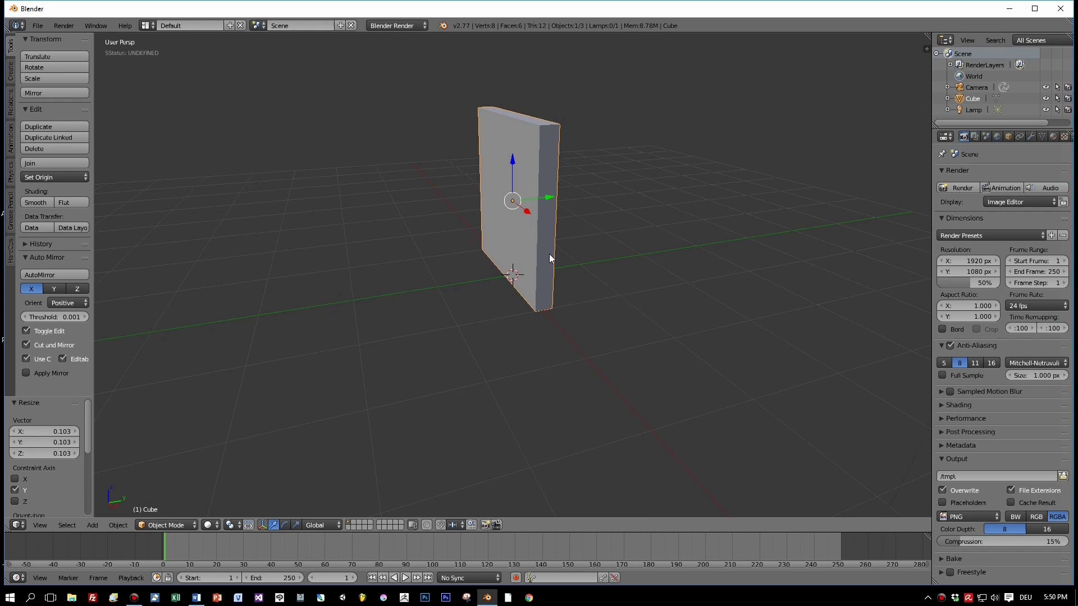
pyautogui.moveTo(552, 254); pyautogui.dragTo(594, 237, button='middle')
# Step: Rescale the slab along Y by 0.857 and enter Edit Mode on its mesh
pyautogui.scroll(2, 594, 237)
pyautogui.scroll(-3, 594, 238)
pyautogui.moveTo(587, 240)
pyautogui.mouseDown(button='middle')
pyautogui.moveTo(529, 238)
pyautogui.moveTo(582, 260)
pyautogui.mouseUp(button='middle')
pyautogui.press('s')
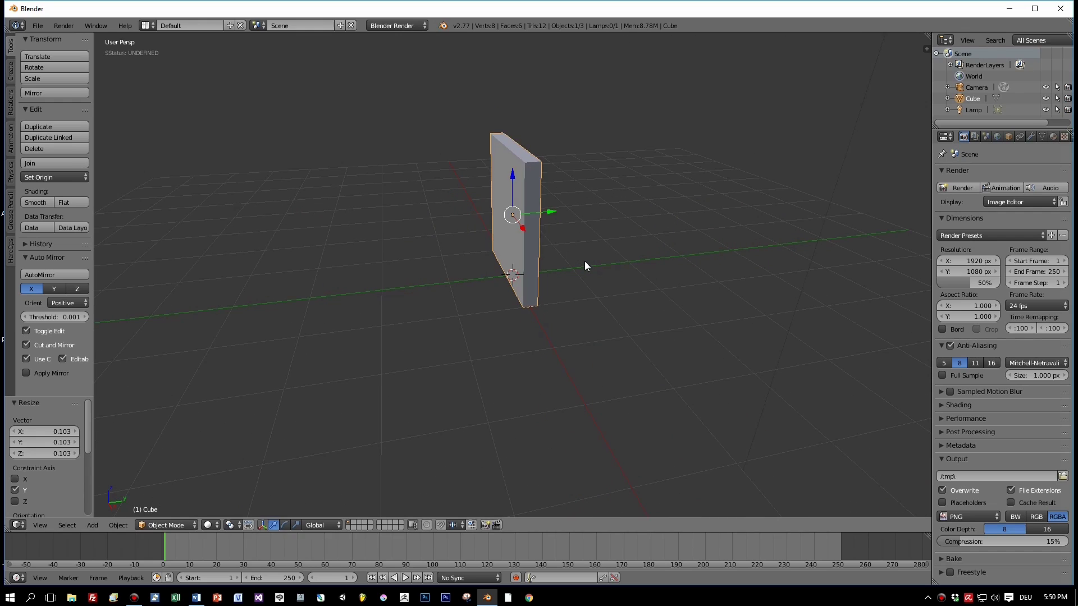
pyautogui.press('y')
pyautogui.click(574, 261)
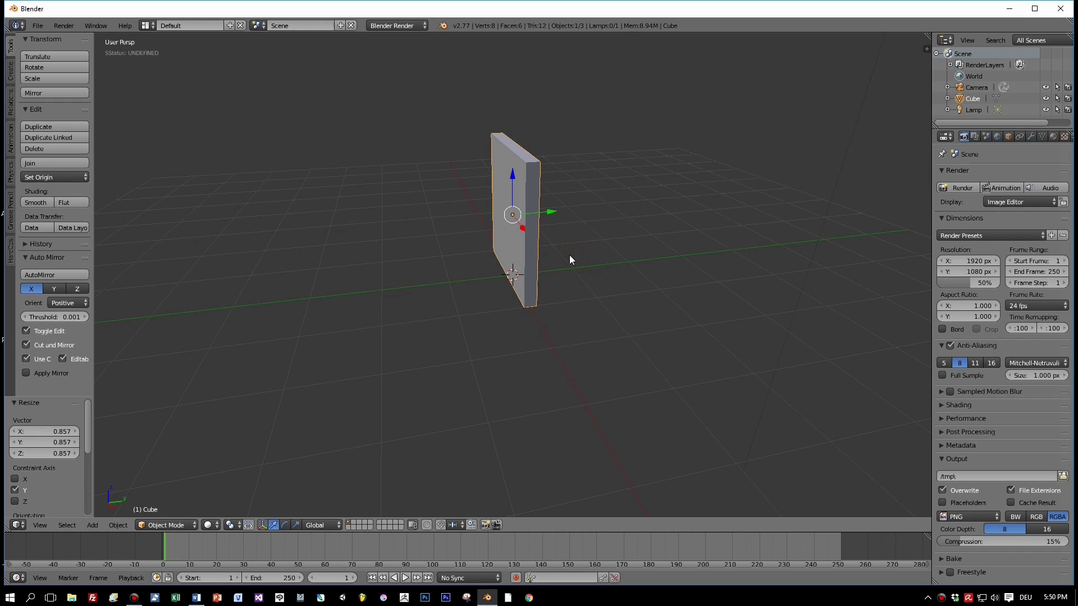
pyautogui.moveTo(570, 255)
pyautogui.mouseDown(button='middle')
pyautogui.moveTo(722, 278)
pyautogui.moveTo(722, 265)
pyautogui.moveTo(554, 267)
pyautogui.moveTo(575, 272)
pyautogui.mouseUp(button='middle')
pyautogui.press('Tab')
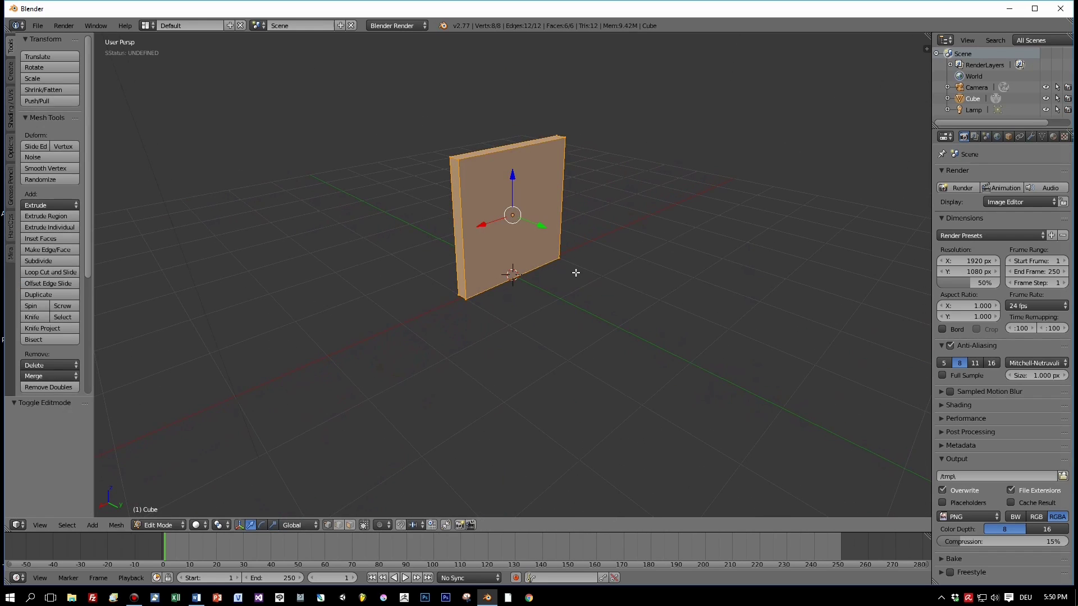
# Step: In face select mode, delete one large face of the slab, leaving its mesh open
pyautogui.click(350, 526)
pyautogui.rightClick(492, 197)
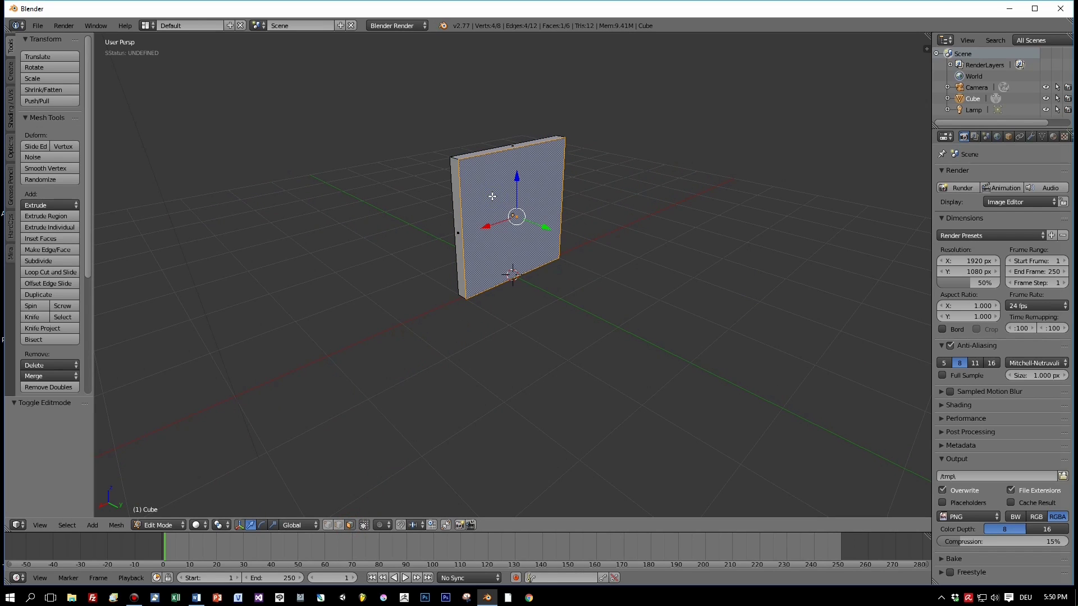
pyautogui.press('x')
pyautogui.click(492, 196)
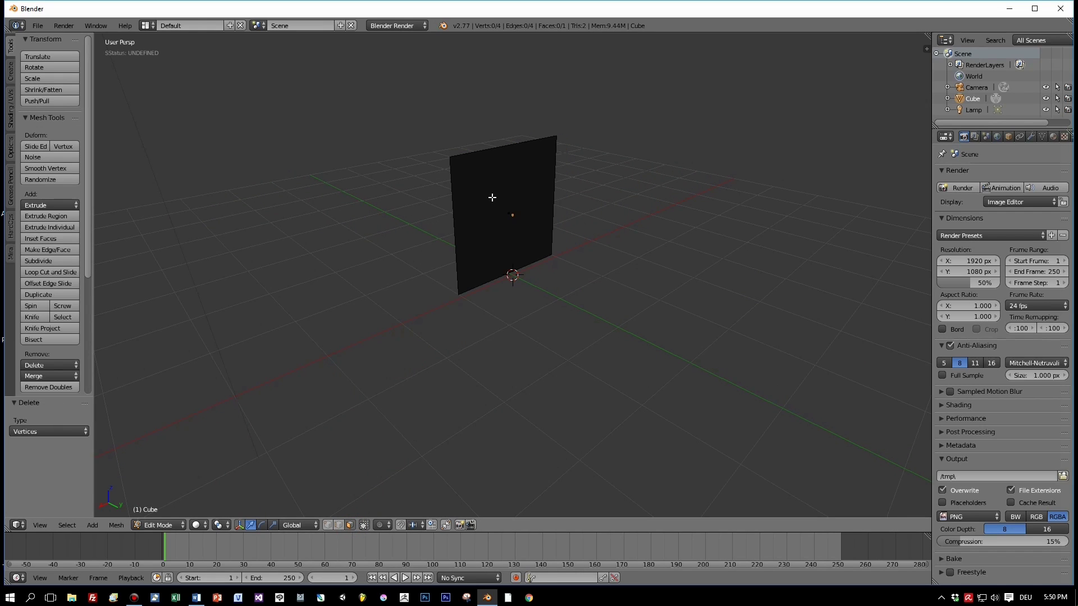
pyautogui.moveTo(493, 197); pyautogui.dragTo(562, 200, button='middle')
pyautogui.hotkey('ctrl', 'z')
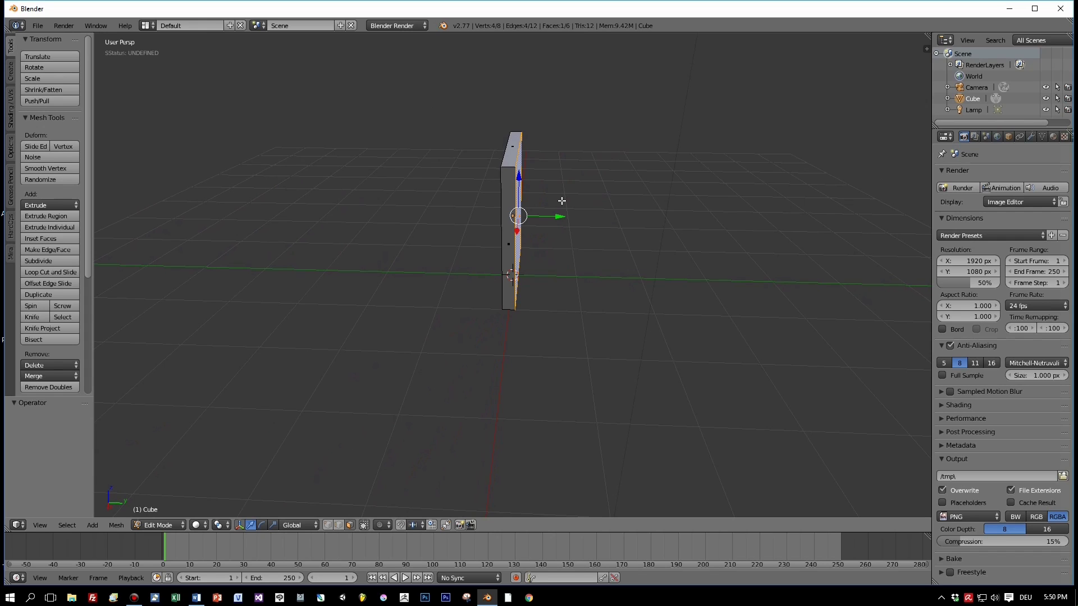
pyautogui.press('x')
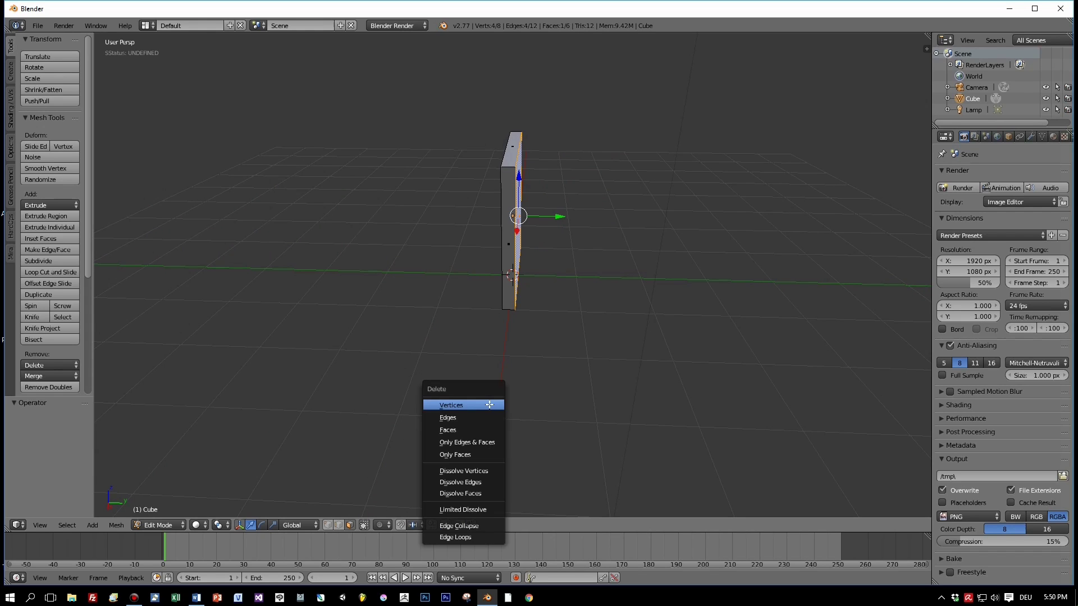
pyautogui.click(478, 426)
pyautogui.moveTo(478, 427); pyautogui.dragTo(587, 297, button='middle')
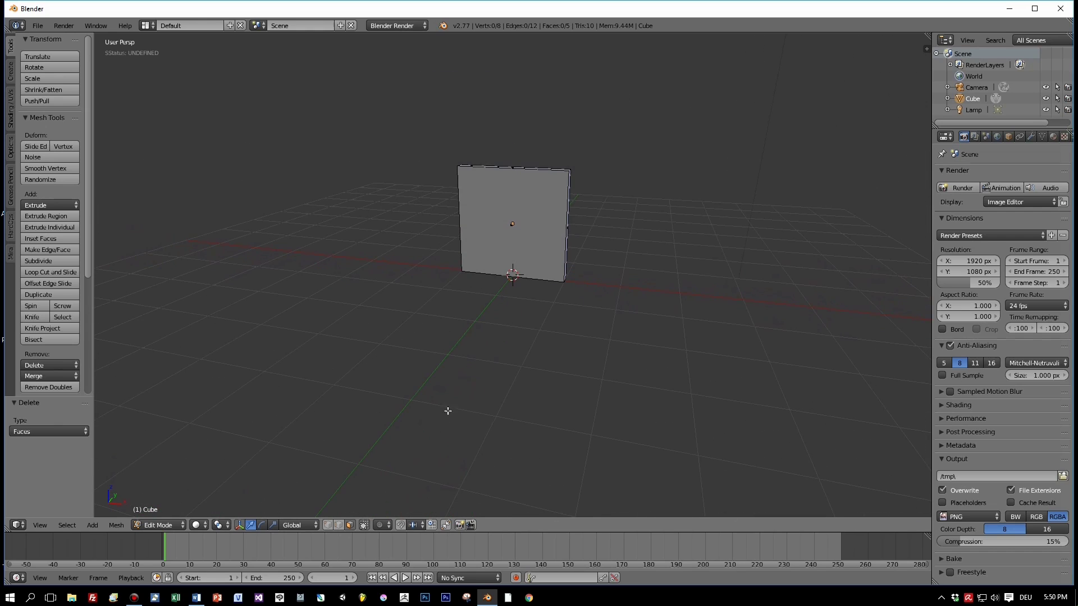
# Step: Select the remaining large face and view it in Front Orthographic
pyautogui.rightClick(527, 240)
pyautogui.press('KP_1')
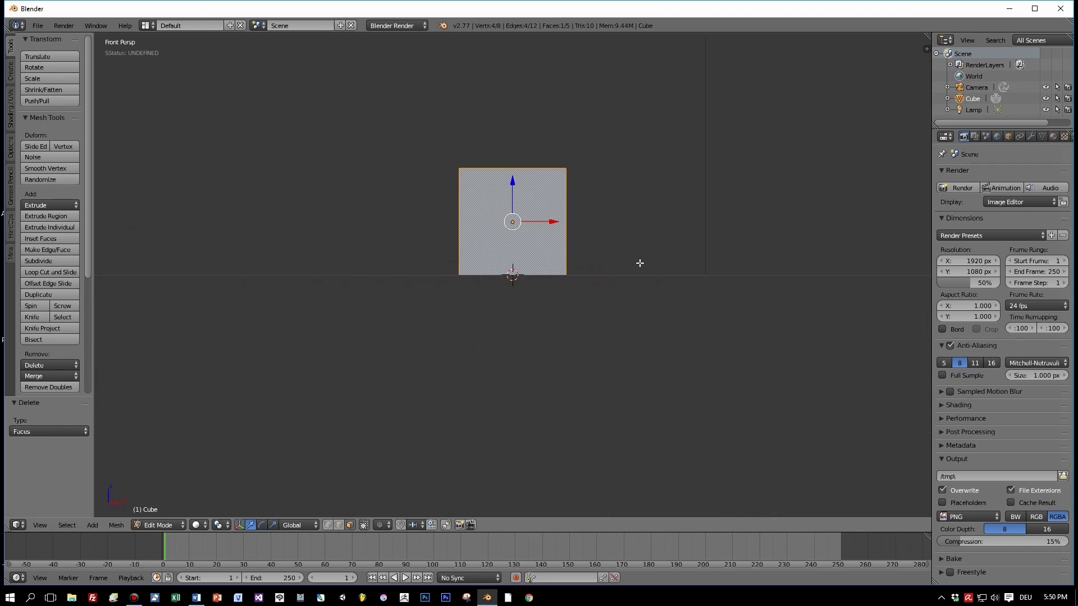
pyautogui.keyDown('shift'); pyautogui.moveTo(647, 229); pyautogui.dragTo(633, 341, button='middle'); pyautogui.keyUp('shift')
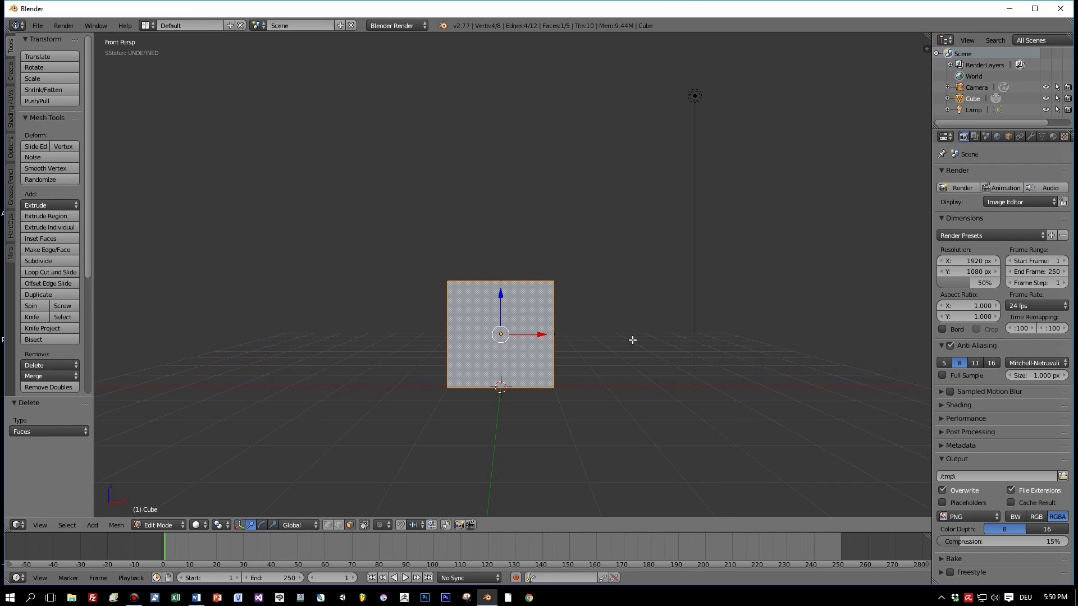
pyautogui.press('KP_5')
pyautogui.scroll(-2, 633, 340)
pyautogui.moveTo(630, 339); pyautogui.dragTo(657, 256, button='middle')
pyautogui.press('KP_1')
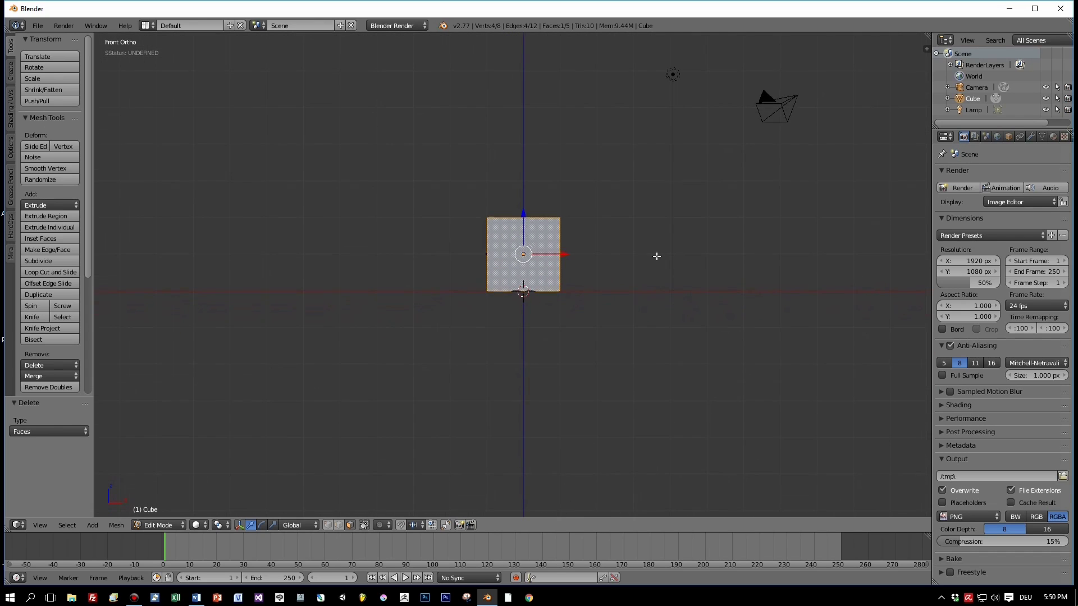
pyautogui.scroll(4, 654, 258)
pyautogui.press('i')
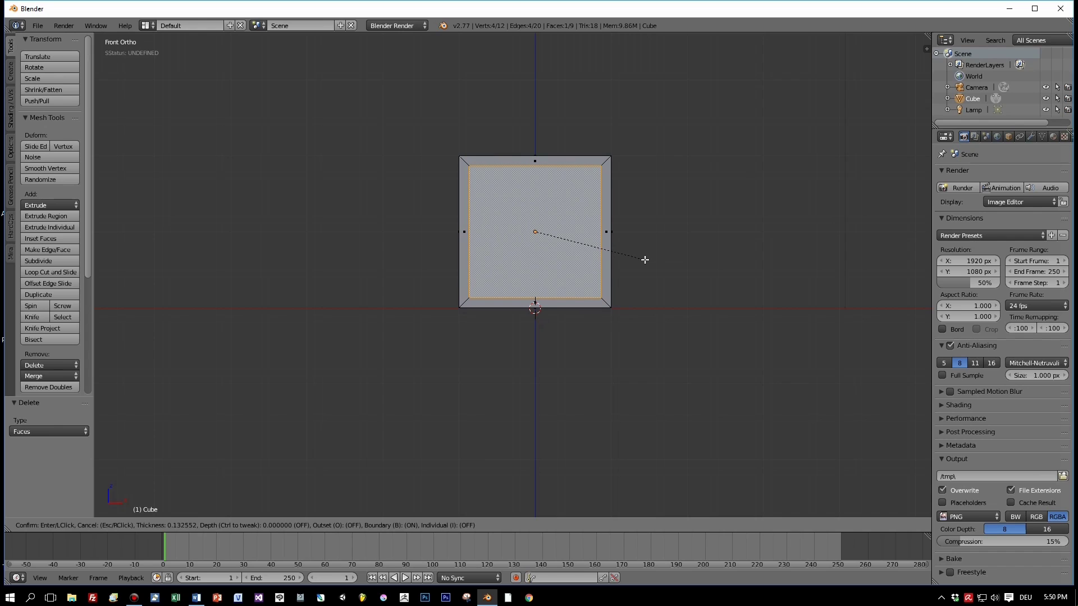
# Step: Inset the front face at 0.1326 thickness, then cancel an extrude so the panel stays flush
pyautogui.click(645, 260)
pyautogui.moveTo(645, 260); pyautogui.dragTo(552, 292, button='middle')
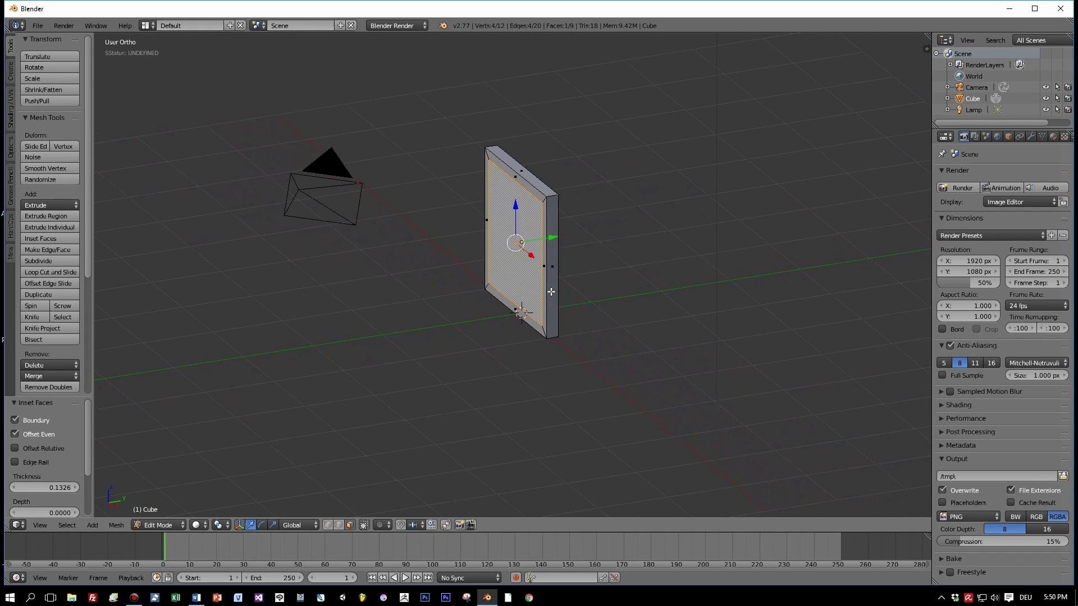
pyautogui.press('e')
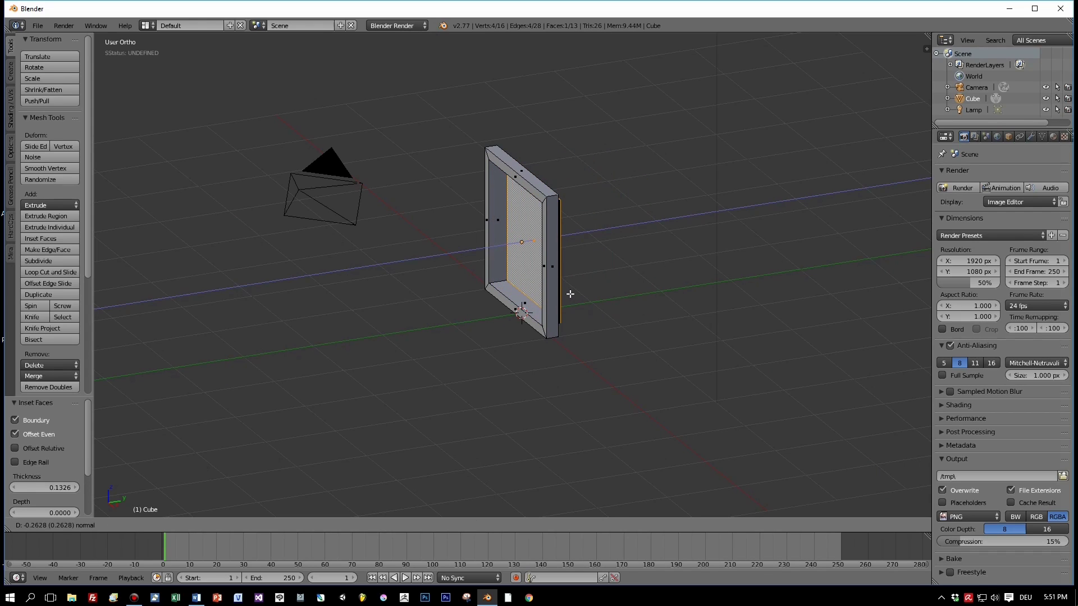
pyautogui.rightClick(570, 294)
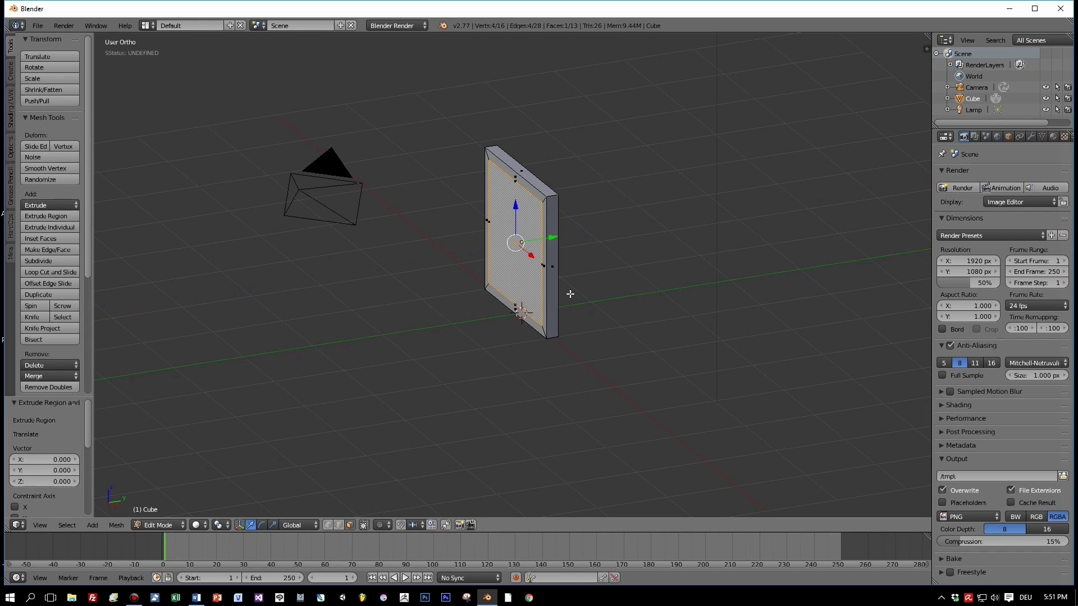
pyautogui.click(416, 526)
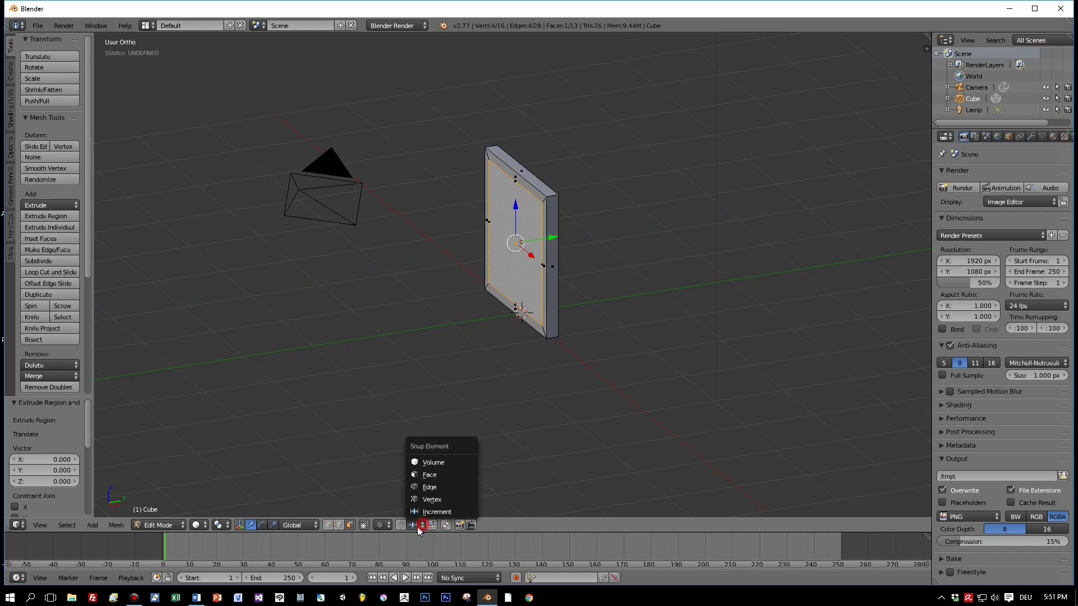
# Step: Change the snap element, then in Right Ortho test-move the inner panel along Y, leaving it at -0.000
pyautogui.click(427, 486)
pyautogui.press('KP_6')
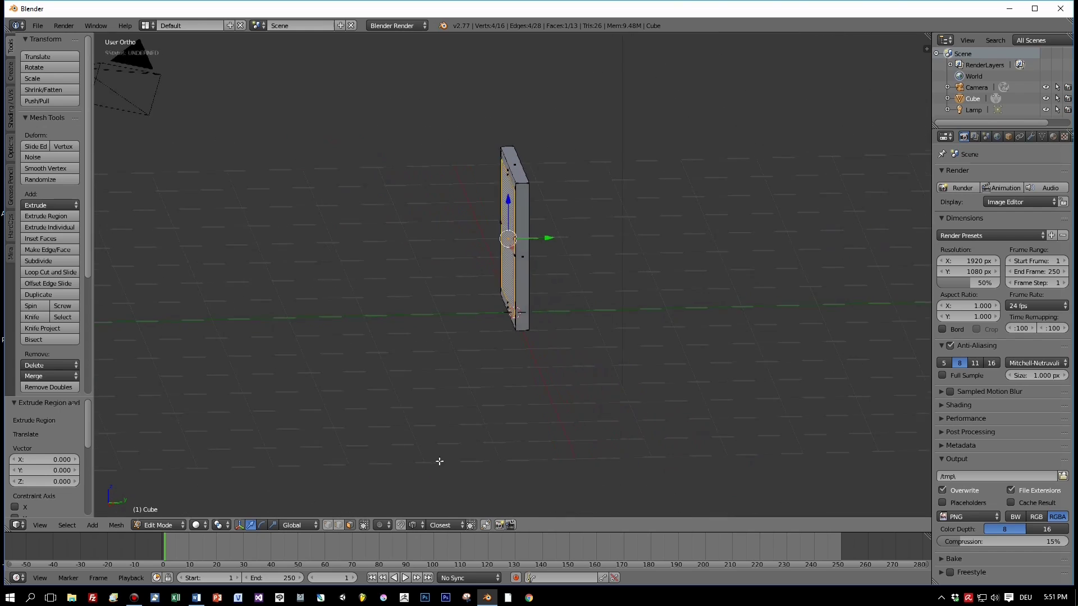
pyautogui.press('KP_3')
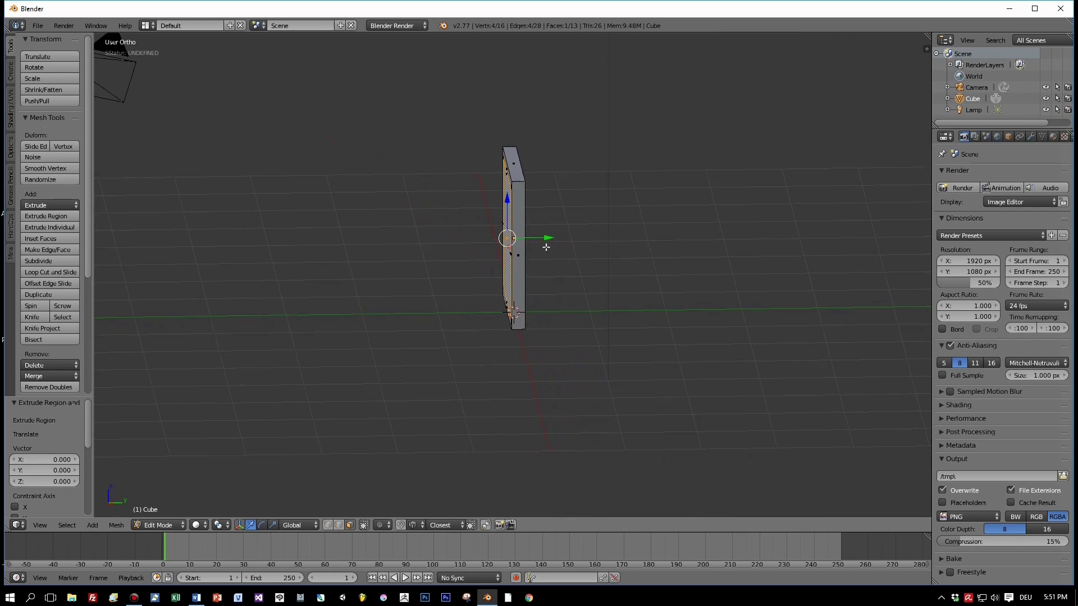
pyautogui.moveTo(544, 234); pyautogui.dragTo(519, 279)
pyautogui.moveTo(527, 281)
pyautogui.mouseDown(button='middle')
pyautogui.moveTo(584, 302)
pyautogui.moveTo(534, 291)
pyautogui.mouseUp(button='middle')
pyautogui.moveTo(558, 231); pyautogui.dragTo(522, 257)
pyautogui.moveTo(522, 257); pyautogui.dragTo(634, 281, button='middle')
pyautogui.press('KP_1')
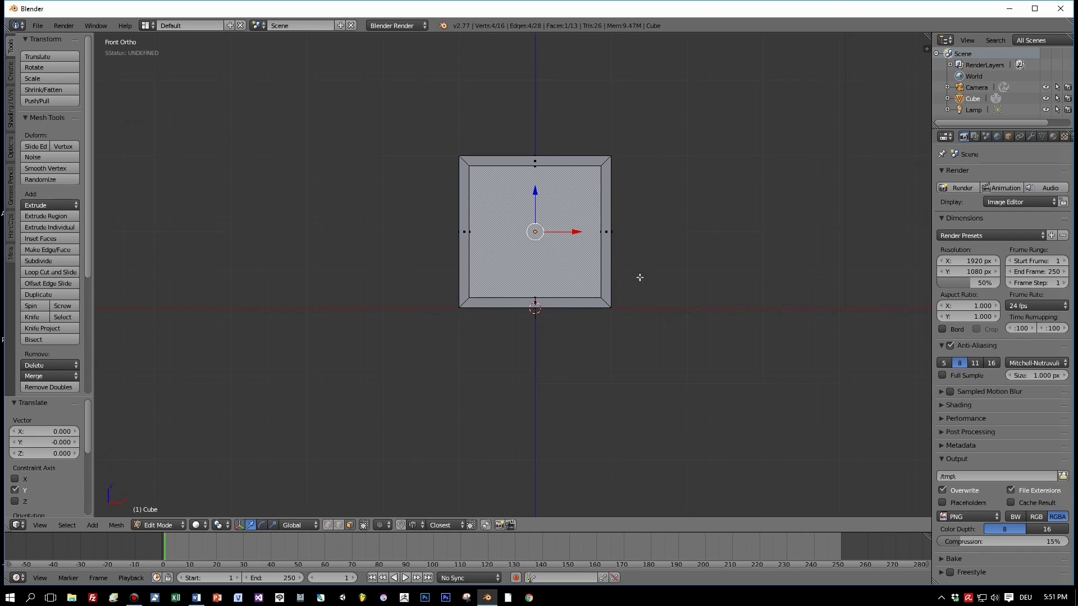
# Step: Inset the inner panel at 0.1145 and delete it, hollowing out the frame
pyautogui.press('i')
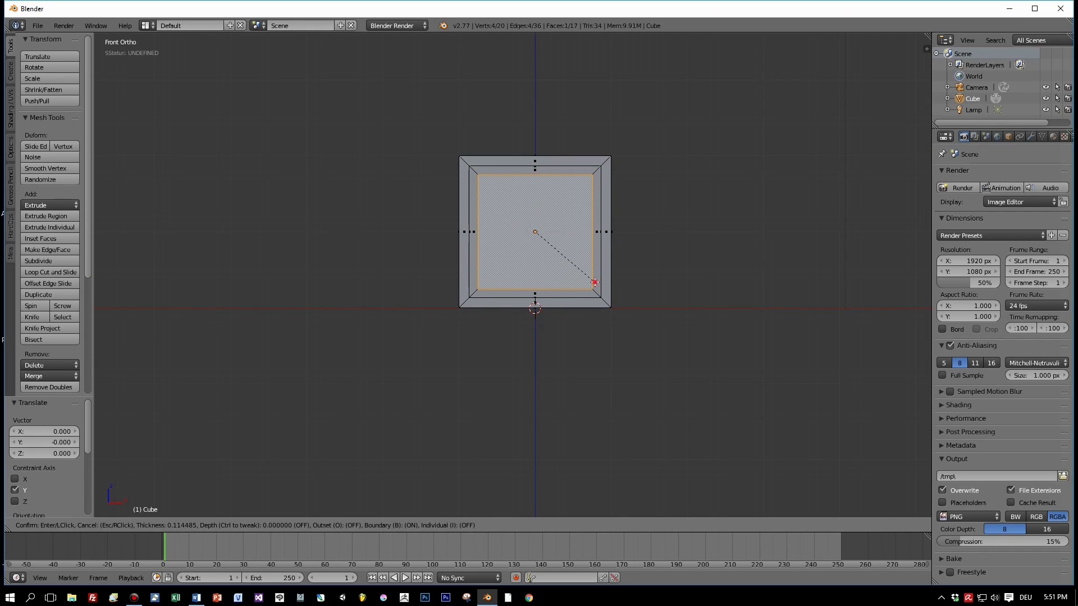
pyautogui.click(594, 283)
pyautogui.press('x')
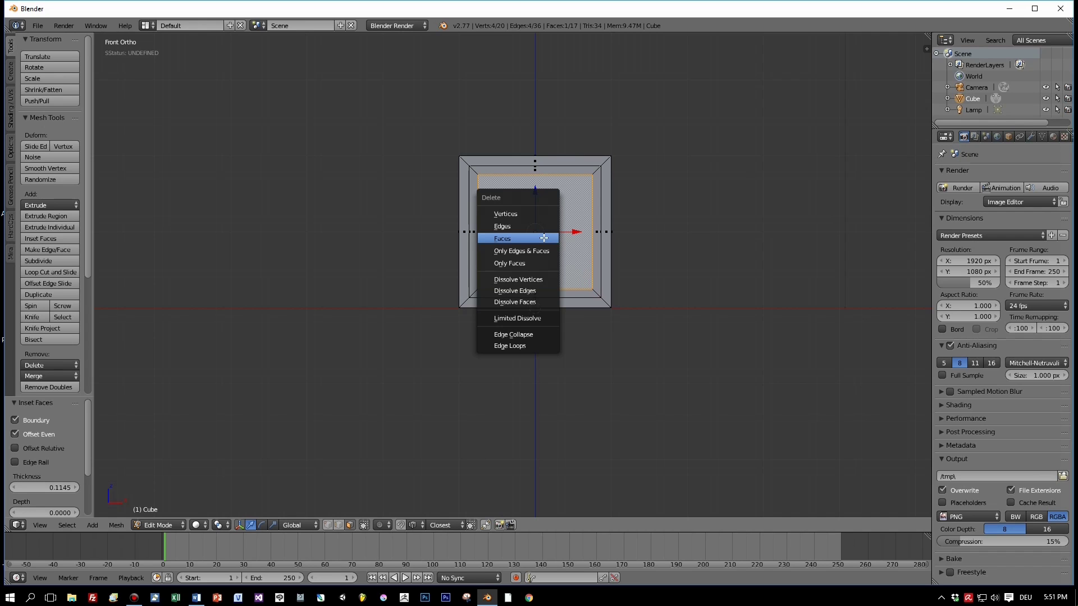
pyautogui.click(544, 238)
# Step: Align the camera to the current view and start a test render
pyautogui.moveTo(536, 303); pyautogui.dragTo(606, 320, button='middle')
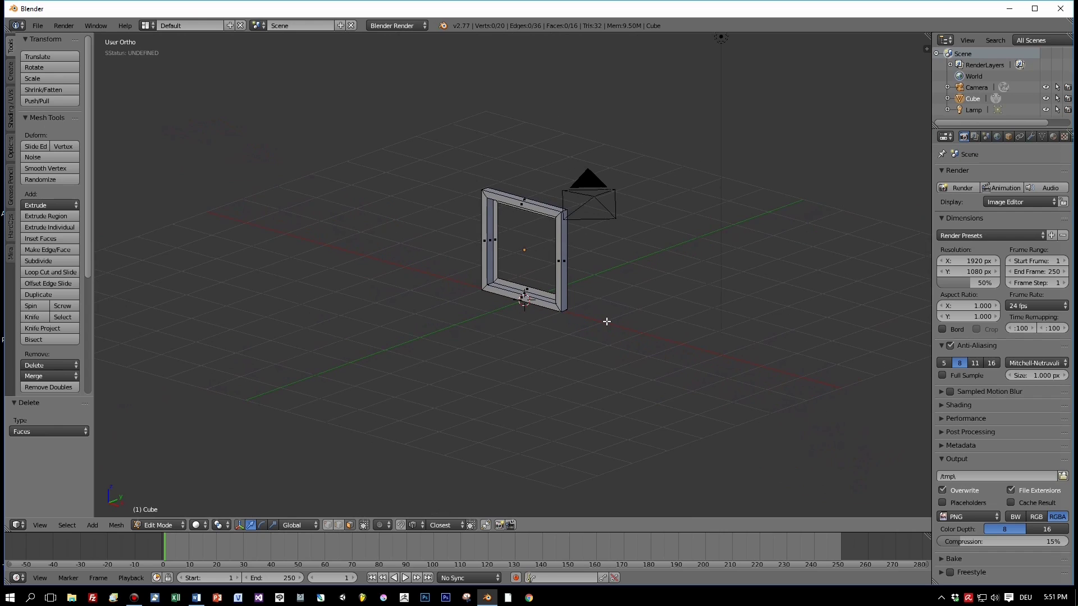
pyautogui.press('ctrl+alt+KP_0')
pyautogui.press('F12')
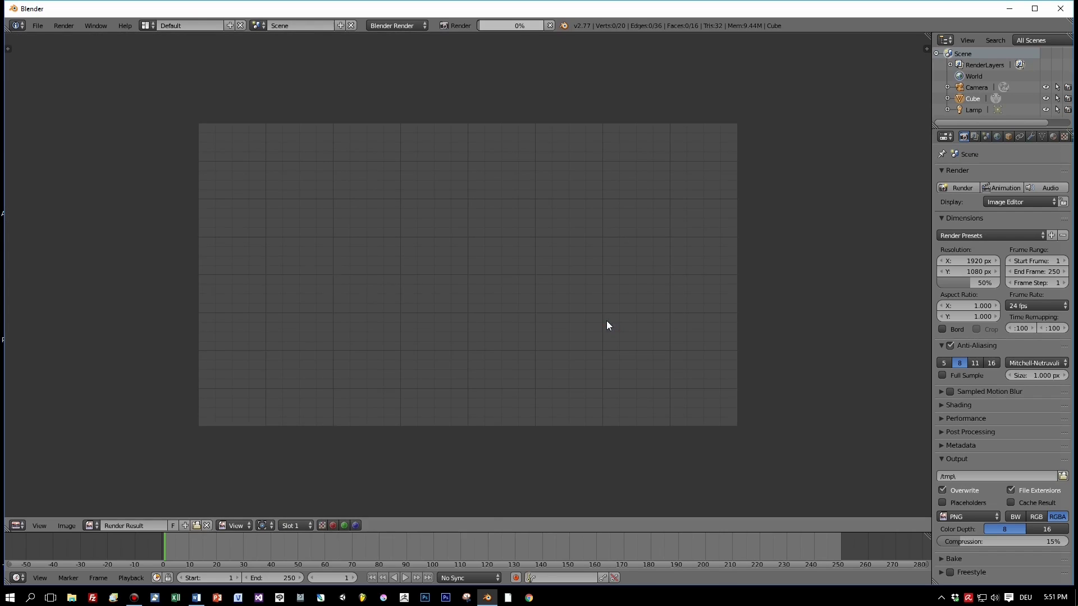
# Step: Back in Object Mode, shift the lamp -0.651 along X beside the frame
pyautogui.press('Escape')
pyautogui.moveTo(608, 319); pyautogui.dragTo(722, 24, button='middle')
pyautogui.press('Tab')
pyautogui.rightClick(711, 52)
pyautogui.press('g')
pyautogui.press('y')
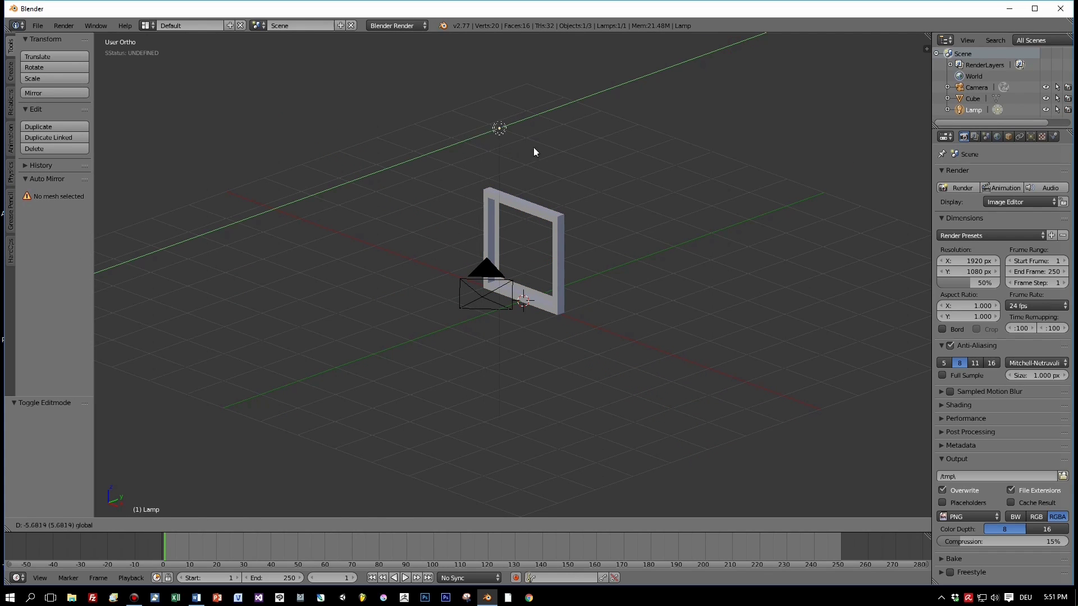
pyautogui.click(533, 147)
pyautogui.moveTo(519, 128)
pyautogui.mouseDown()
pyautogui.moveTo(523, 136)
pyautogui.moveTo(500, 129)
pyautogui.mouseUp()
# Step: Re-render to check the lighting on the hollow frame, then select the frame
pyautogui.press('F12')
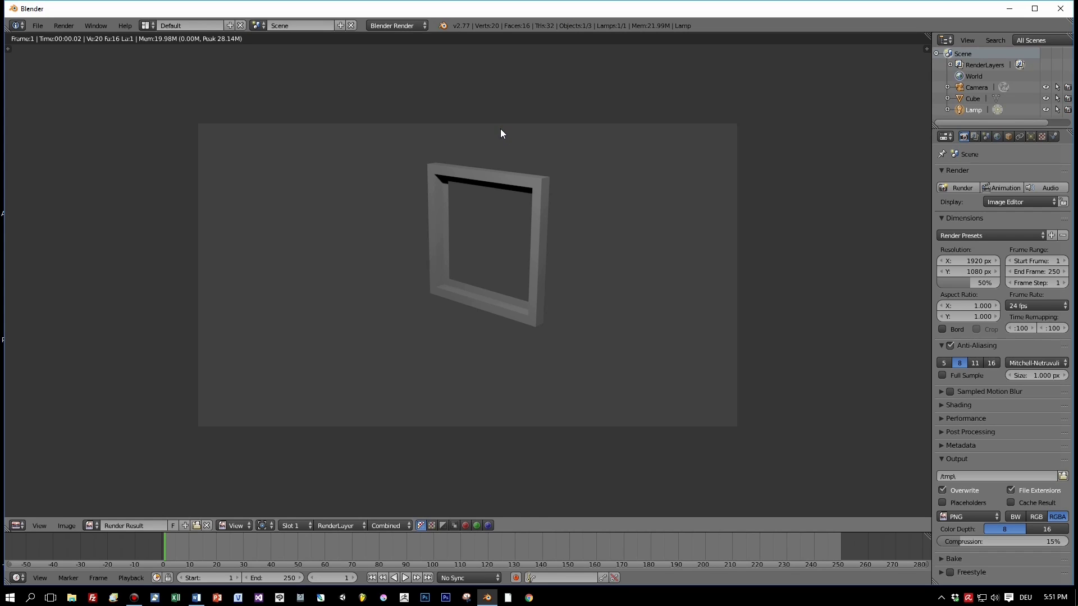
pyautogui.press('Escape')
pyautogui.moveTo(515, 164); pyautogui.dragTo(583, 180, button='middle')
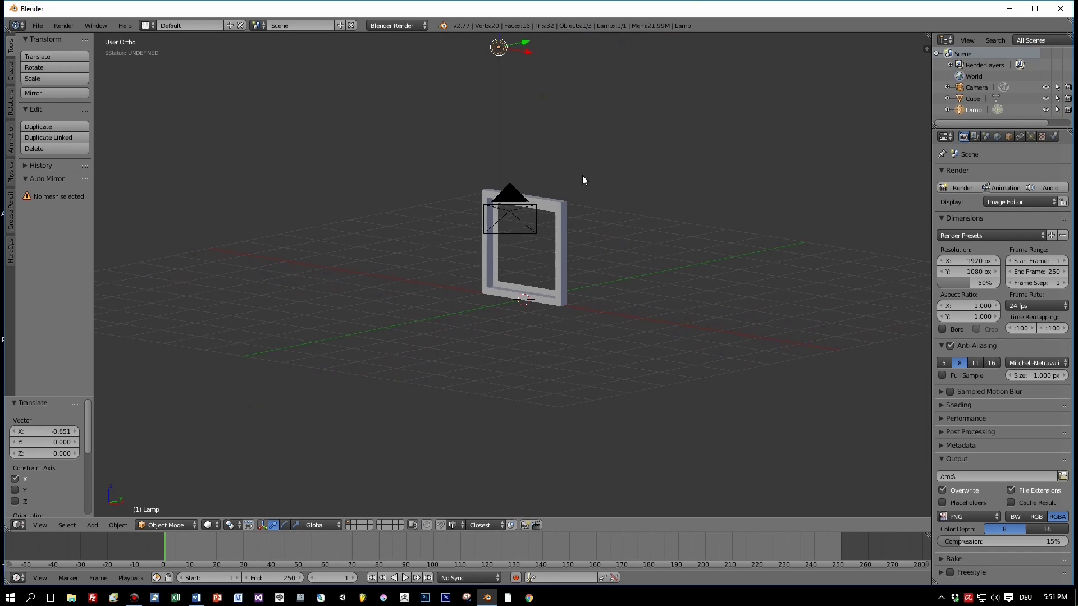
pyautogui.rightClick(551, 223)
# Step: Rename the Cube object to switch_outerbox in the Outliner and view it from the front
pyautogui.doubleClick(974, 99)
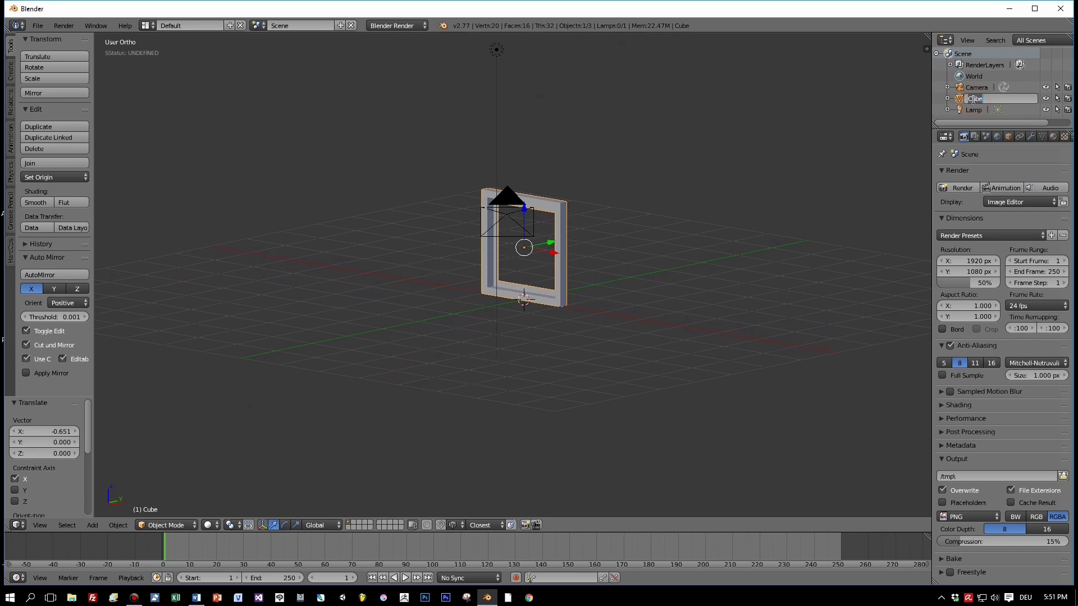
pyautogui.write('olter')
pyautogui.write('_switch')
pyautogui.press('BackSpace')
pyautogui.press('BackSpace')
pyautogui.press('BackSpace')
pyautogui.press('BackSpace')
pyautogui.press('BackSpace')
pyautogui.press('BackSpace')
pyautogui.press('BackSpace')
pyautogui.press('BackSpace')
pyautogui.press('BackSpace')
pyautogui.press('BackSpace')
pyautogui.press('BackSpace')
pyautogui.write('switch oter')
pyautogui.press('BackSpace')
pyautogui.write('erbox')
pyautogui.press('Return')
pyautogui.press('KP_1')
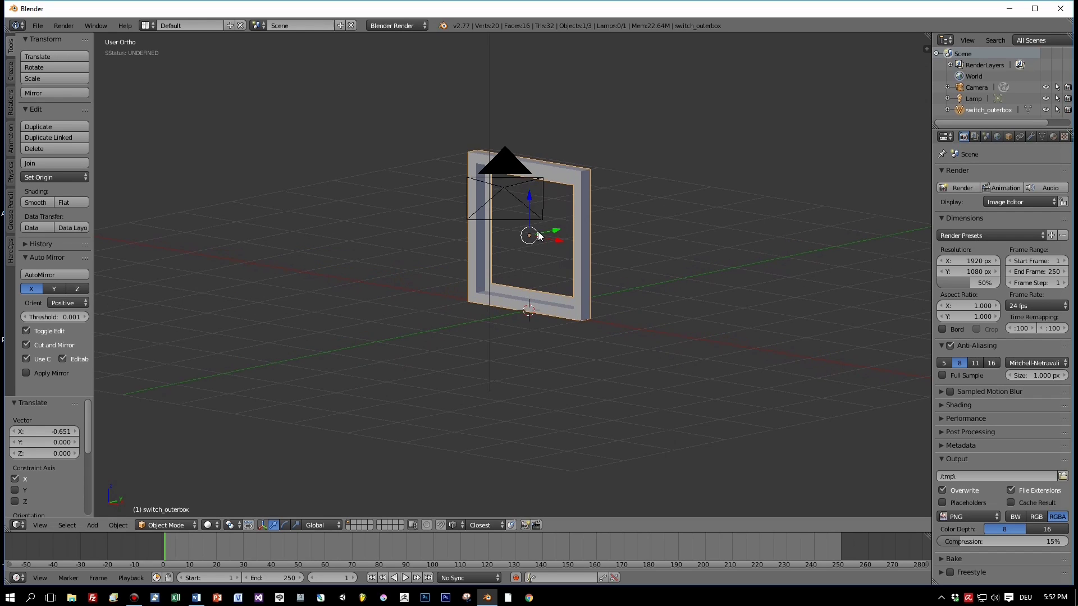
pyautogui.scroll(-2, 632, 233)
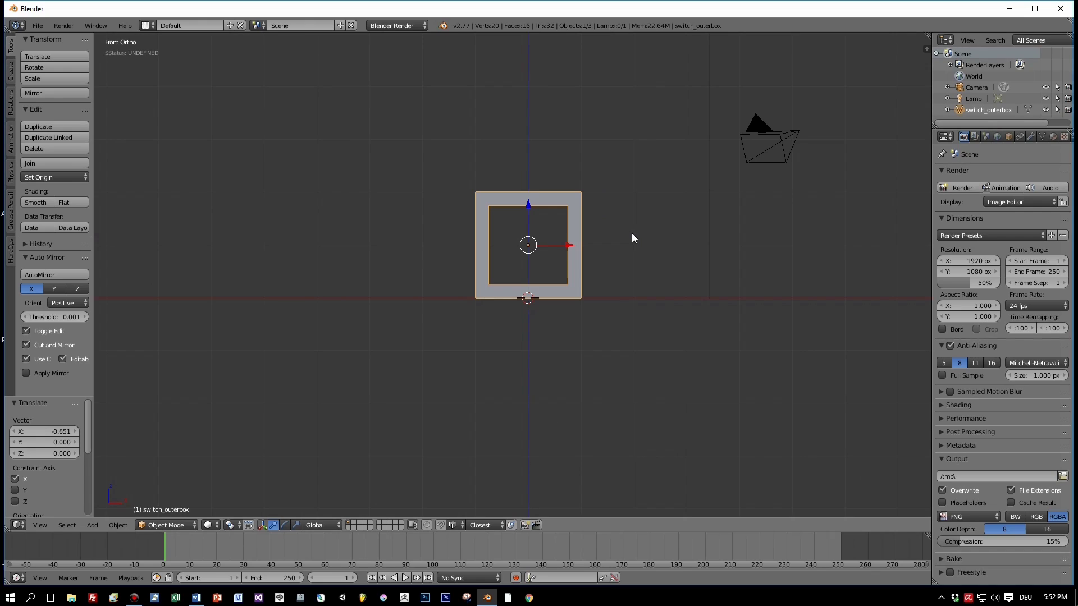
# Step: Apply Rotation & Scale to switch_outerbox with Ctrl+A, keeping its location
pyautogui.hotkey('ctrl', 'a')
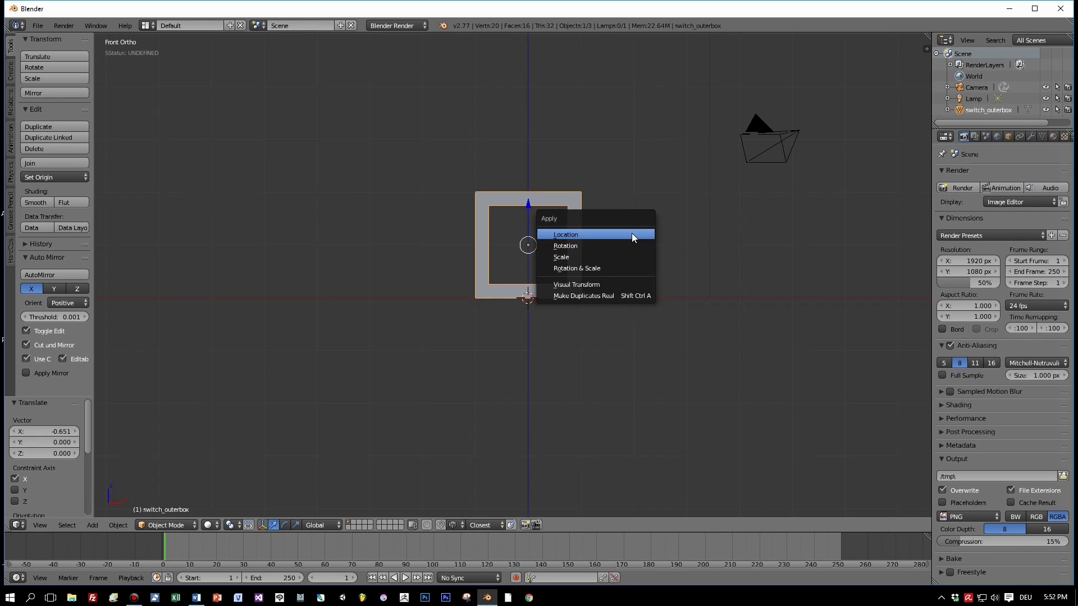
pyautogui.click(608, 269)
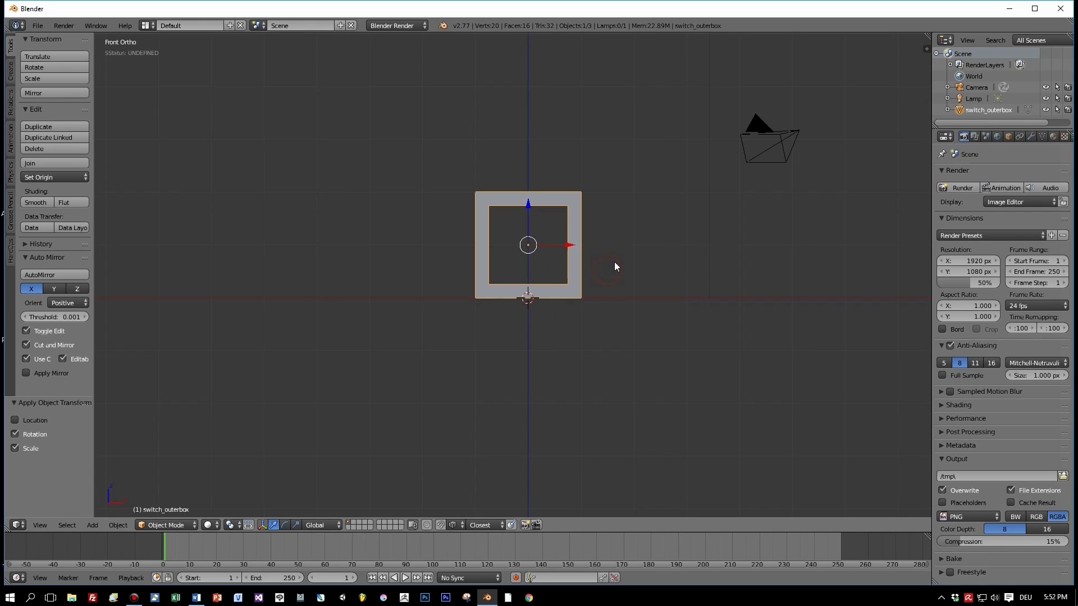
pyautogui.hotkey('ctrl', 'a')
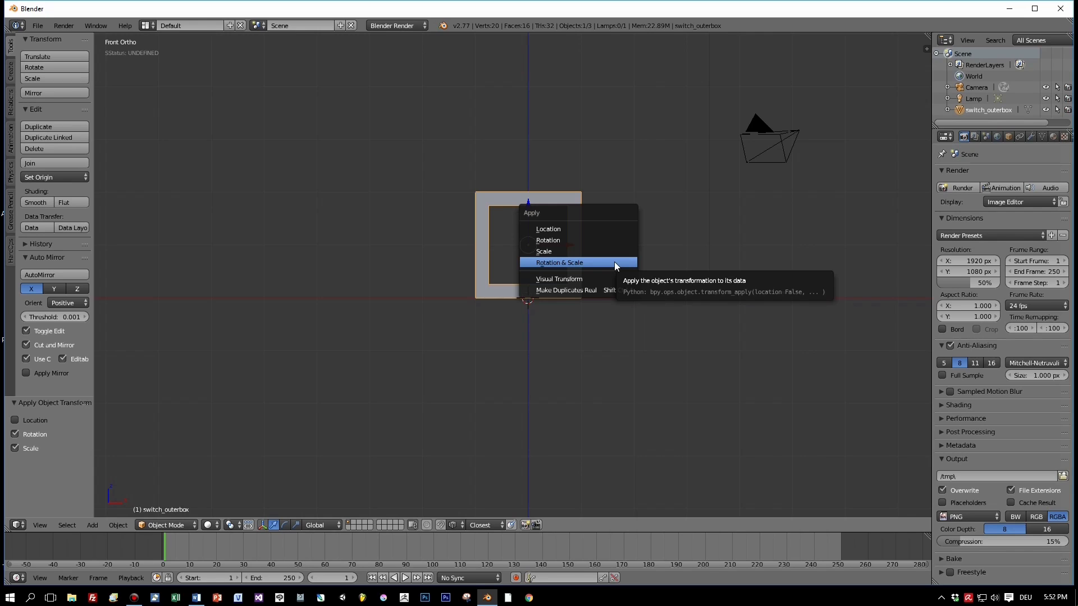
pyautogui.click(614, 261)
pyautogui.hotkey('shift', 'a')
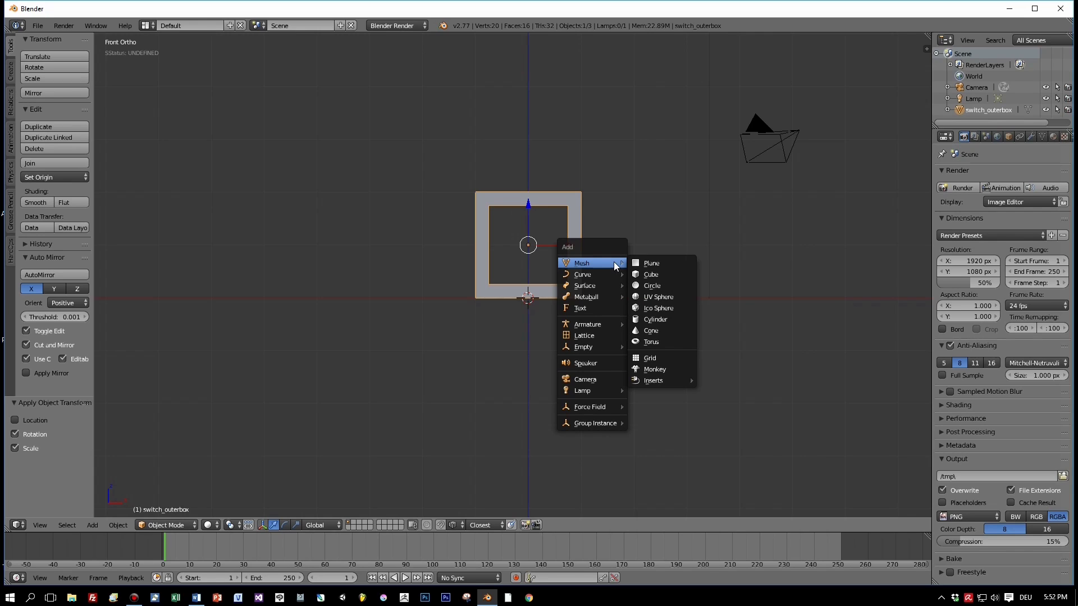
# Step: Add a new cube, raise it into the frame with Increment snapping, and scale it to 0.9
pyautogui.click(652, 275)
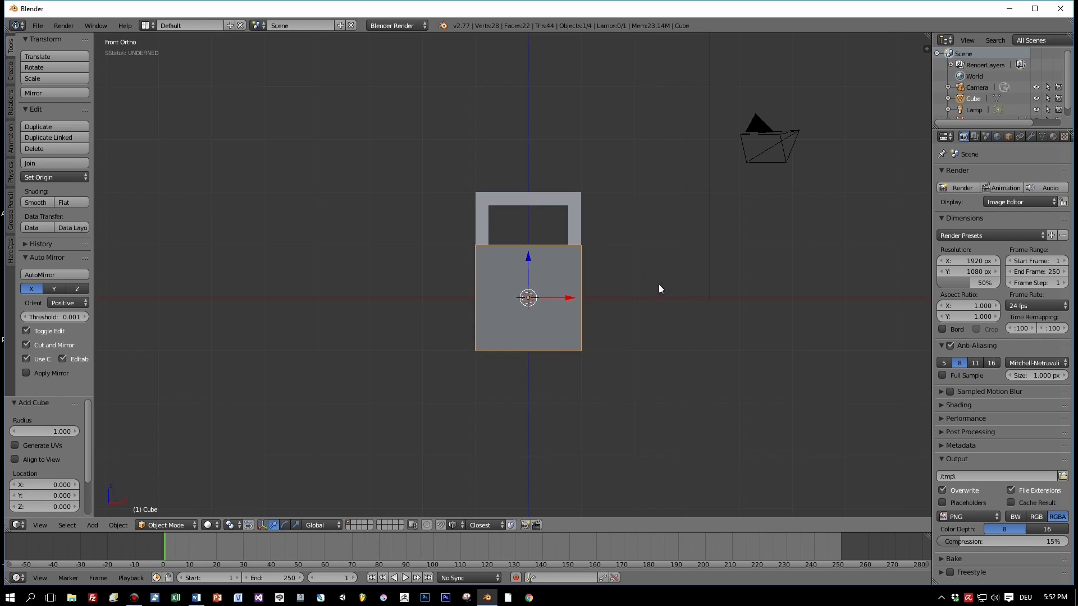
pyautogui.click(459, 525)
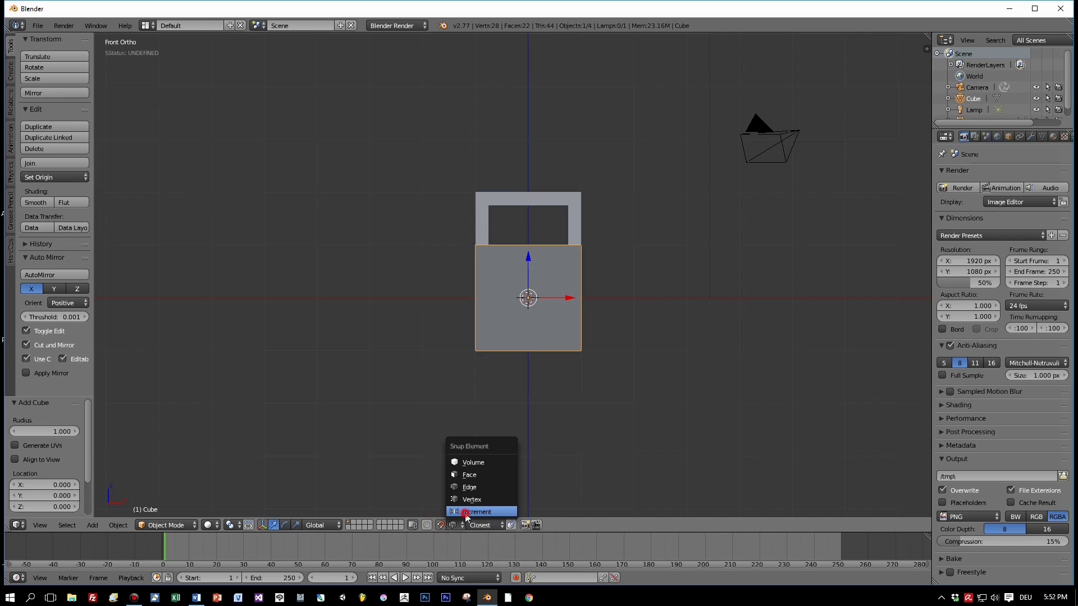
pyautogui.click(465, 512)
pyautogui.moveTo(528, 259); pyautogui.dragTo(532, 256)
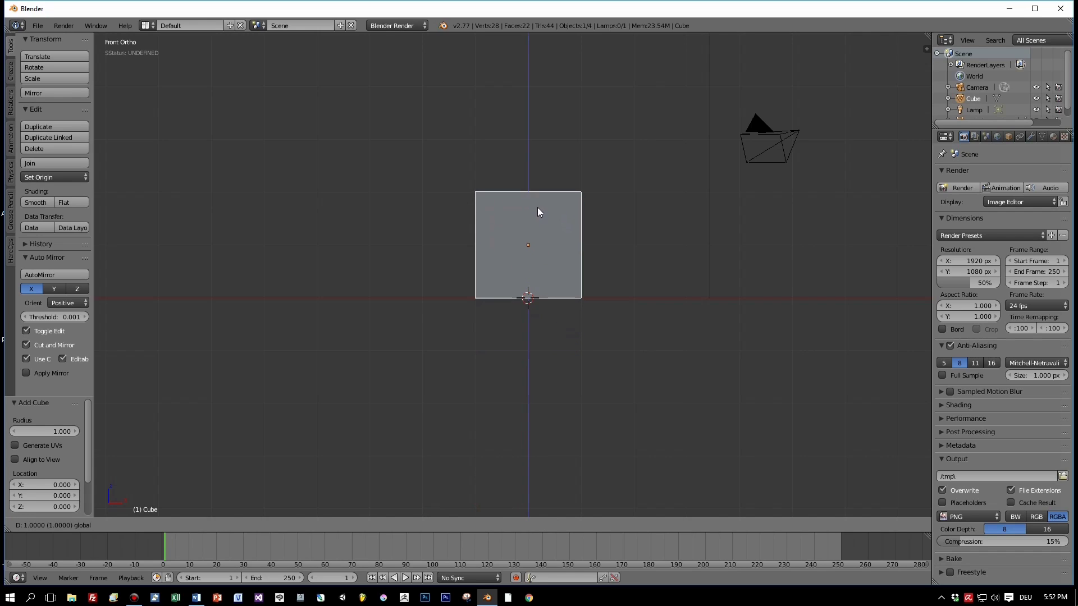
pyautogui.click(538, 207)
pyautogui.press('s')
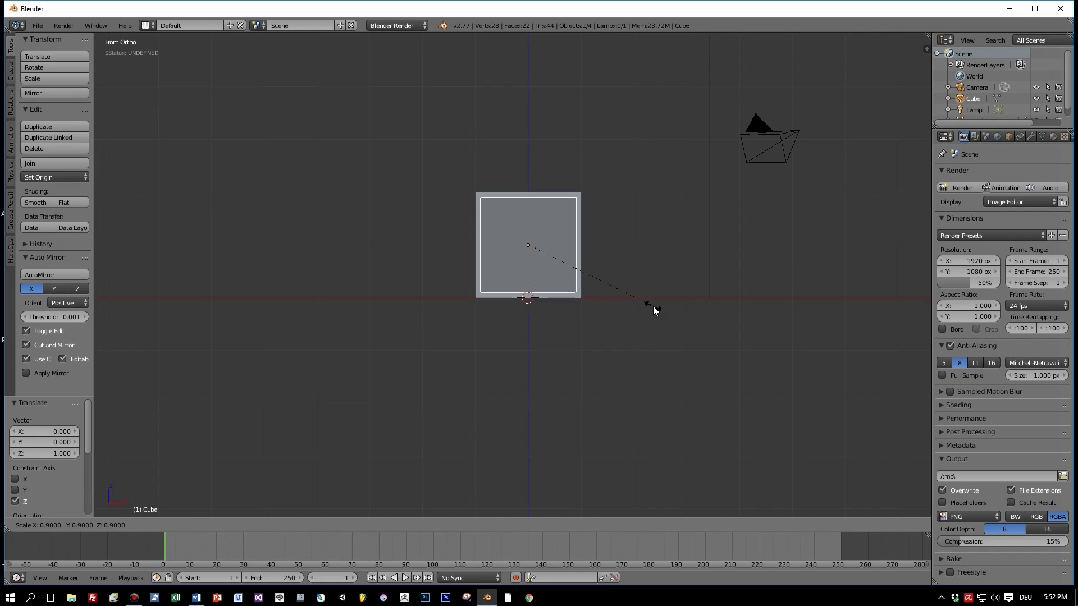
pyautogui.click(651, 305)
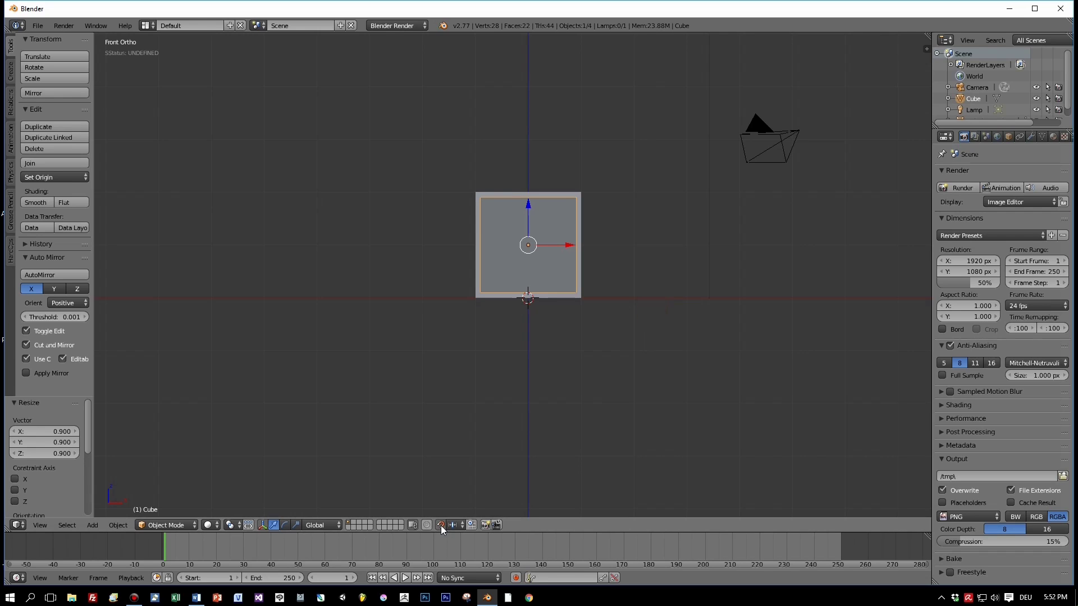
# Step: Switch snapping to Vertex and resize the cube to about 0.939 to fit the frame
pyautogui.click(452, 525)
pyautogui.click(472, 500)
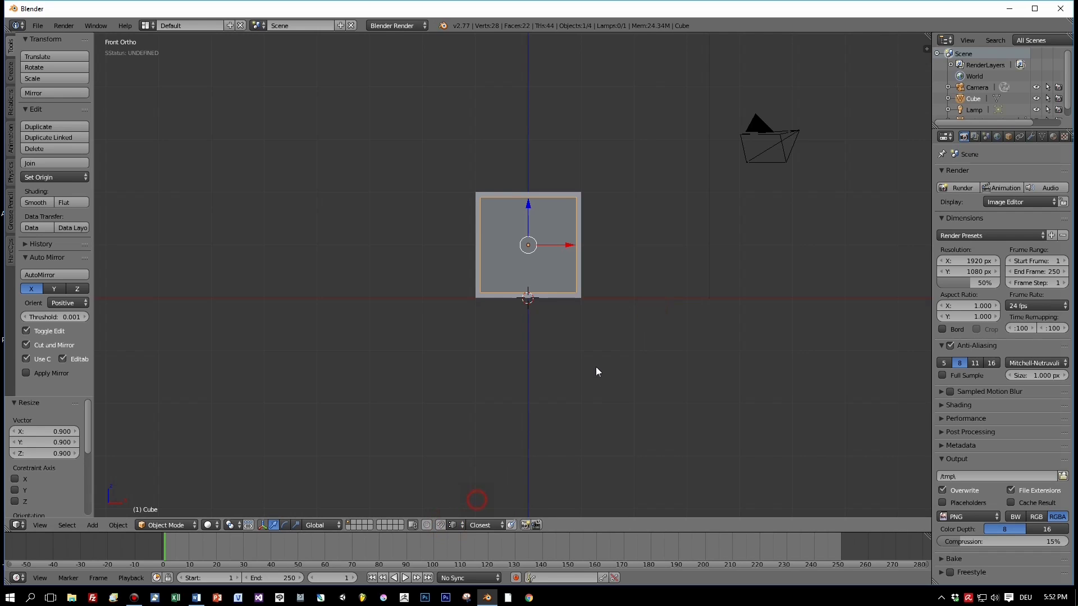
pyautogui.press('s')
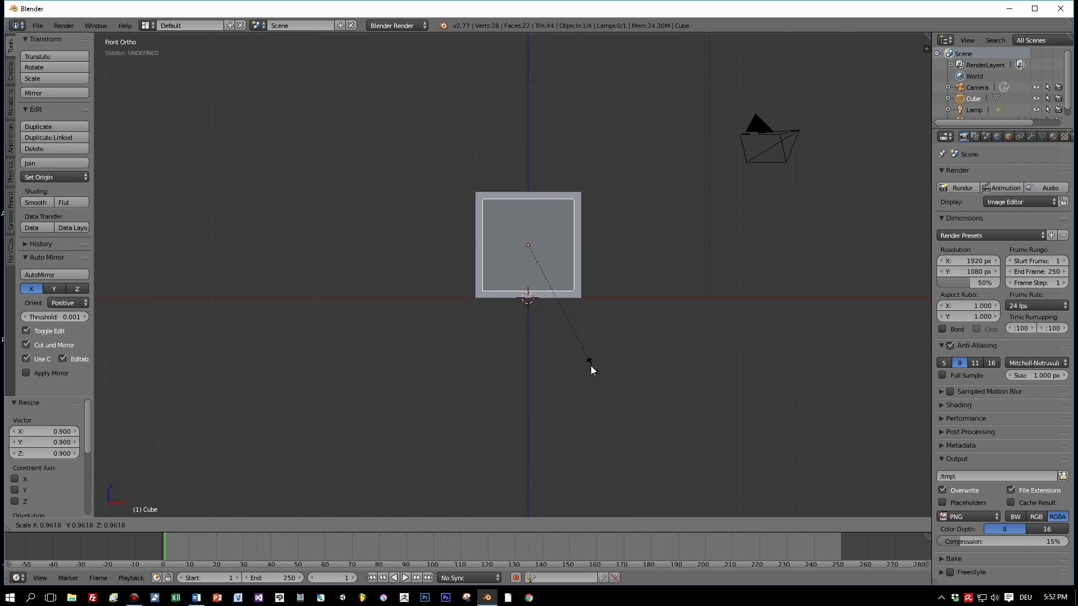
pyautogui.click(588, 365)
pyautogui.moveTo(589, 368); pyautogui.dragTo(538, 368, button='middle')
pyautogui.scroll(3, 641, 332)
pyautogui.moveTo(641, 332); pyautogui.dragTo(742, 295, button='middle')
pyautogui.press('KP_1')
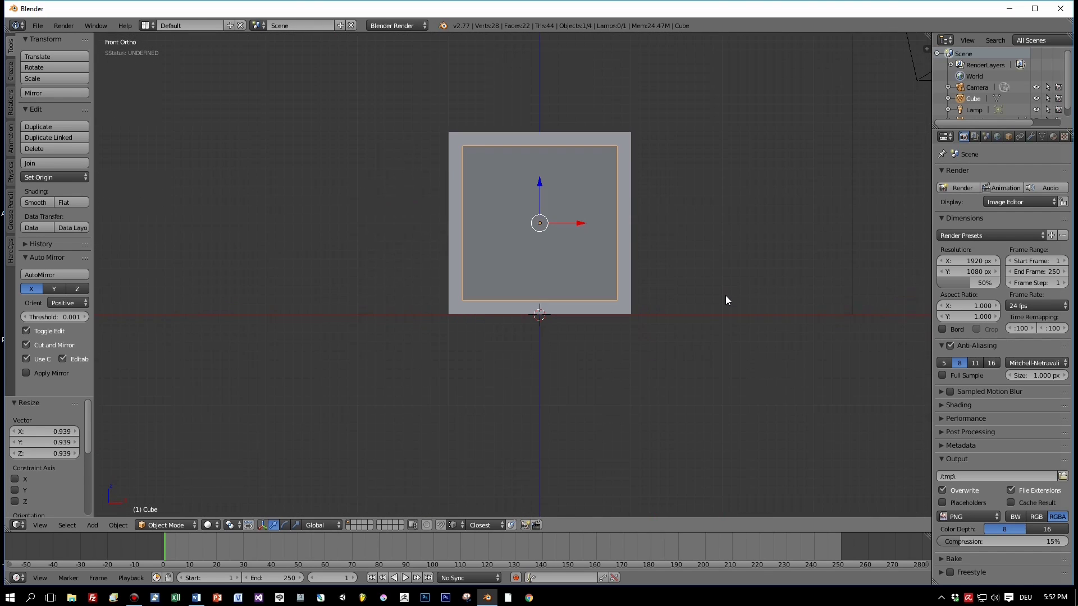
pyautogui.press('s')
pyautogui.click(716, 298)
# Step: Enlarge the cube to 1.055 and return to the front view
pyautogui.press('Tab')
pyautogui.moveTo(715, 294); pyautogui.dragTo(686, 326, button='middle')
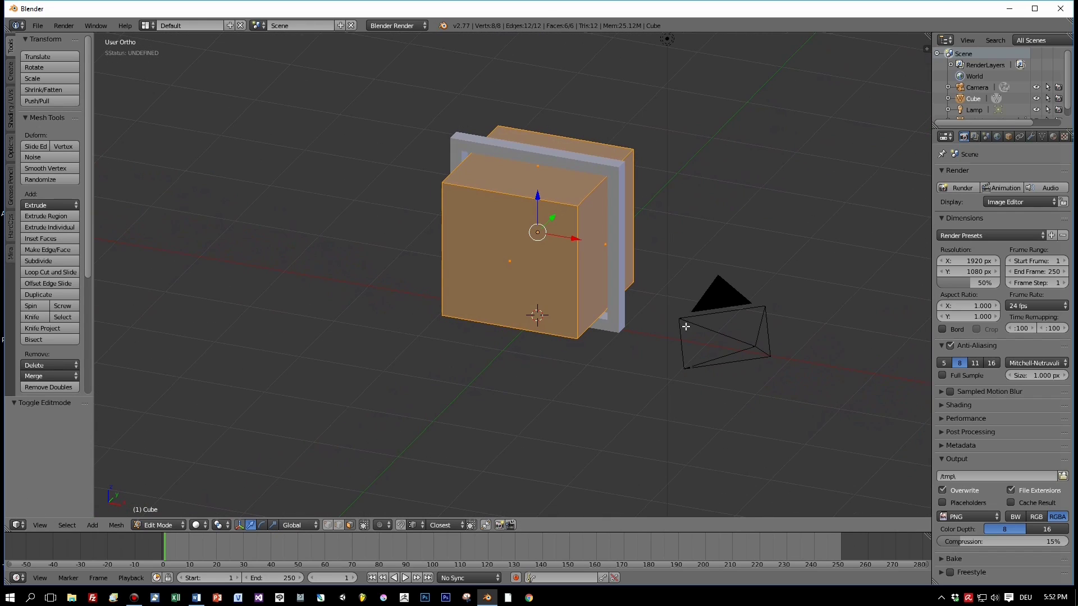
pyautogui.press('Tab')
pyautogui.press('s')
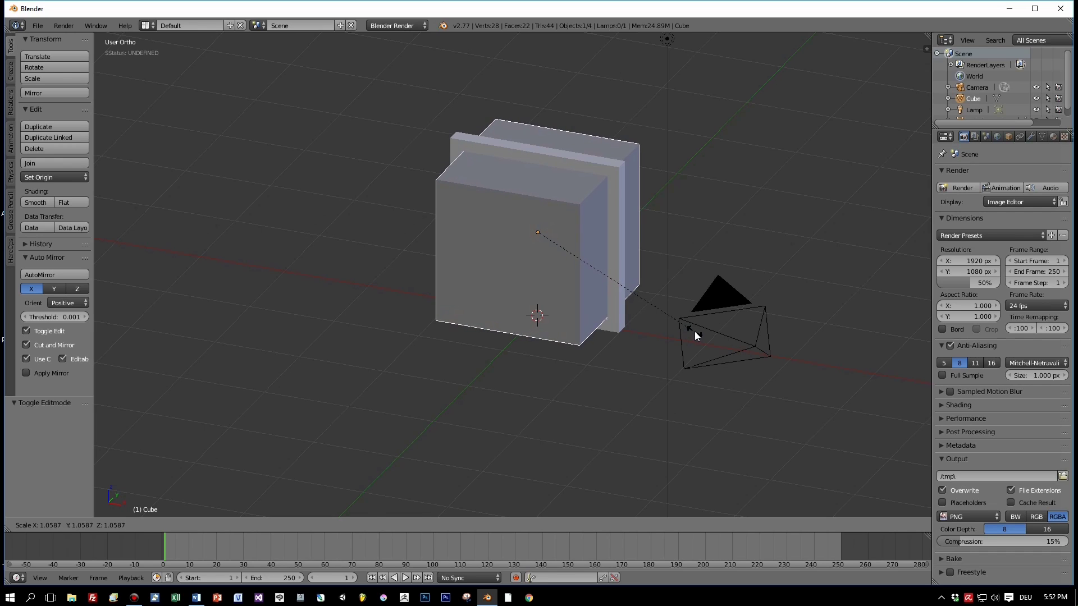
pyautogui.click(695, 332)
pyautogui.moveTo(695, 330); pyautogui.dragTo(740, 286, button='middle')
pyautogui.press('KP_1')
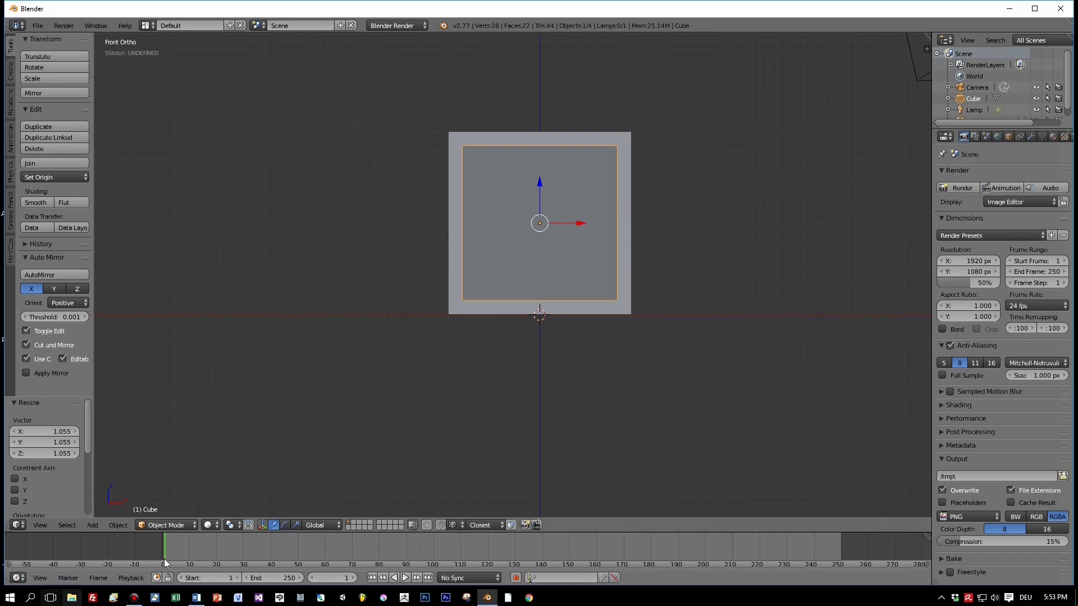
# Step: In wireframe display, flatten the cube along Y to 0.131 and nudge the plate into place
pyautogui.click(208, 525)
pyautogui.click(230, 499)
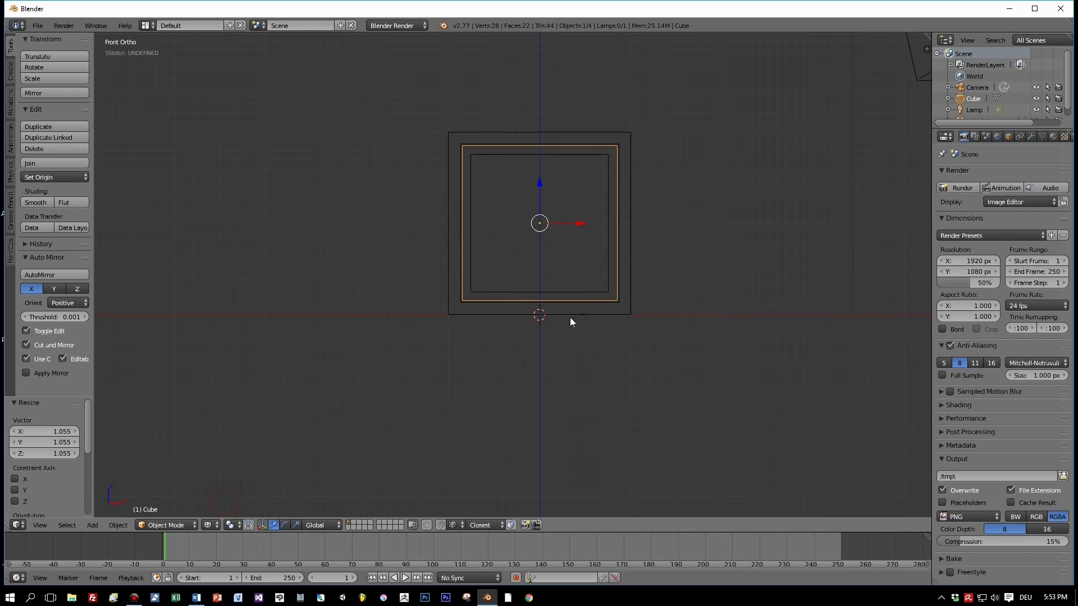
pyautogui.moveTo(689, 277)
pyautogui.mouseDown(button='middle')
pyautogui.moveTo(672, 278)
pyautogui.moveTo(682, 289)
pyautogui.mouseUp(button='middle')
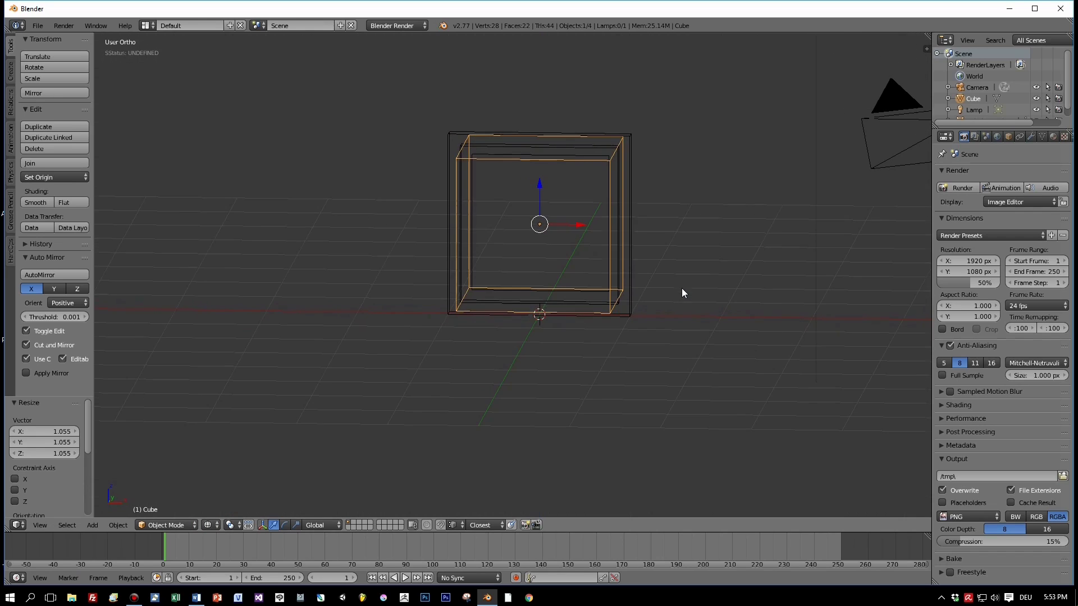
pyautogui.press('Tab')
pyautogui.press('Tab')
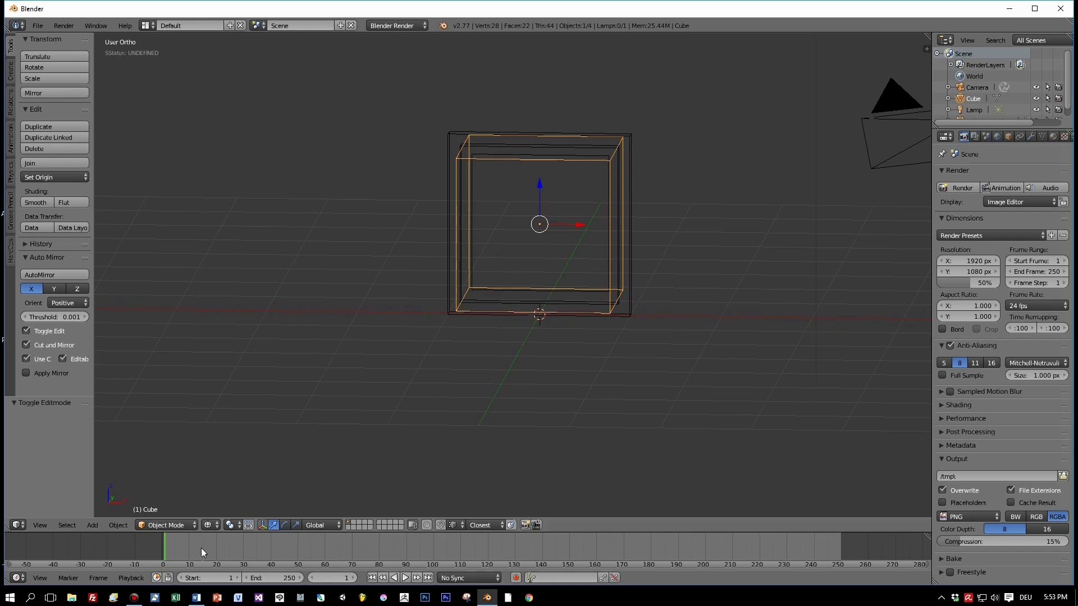
pyautogui.press('KP_3')
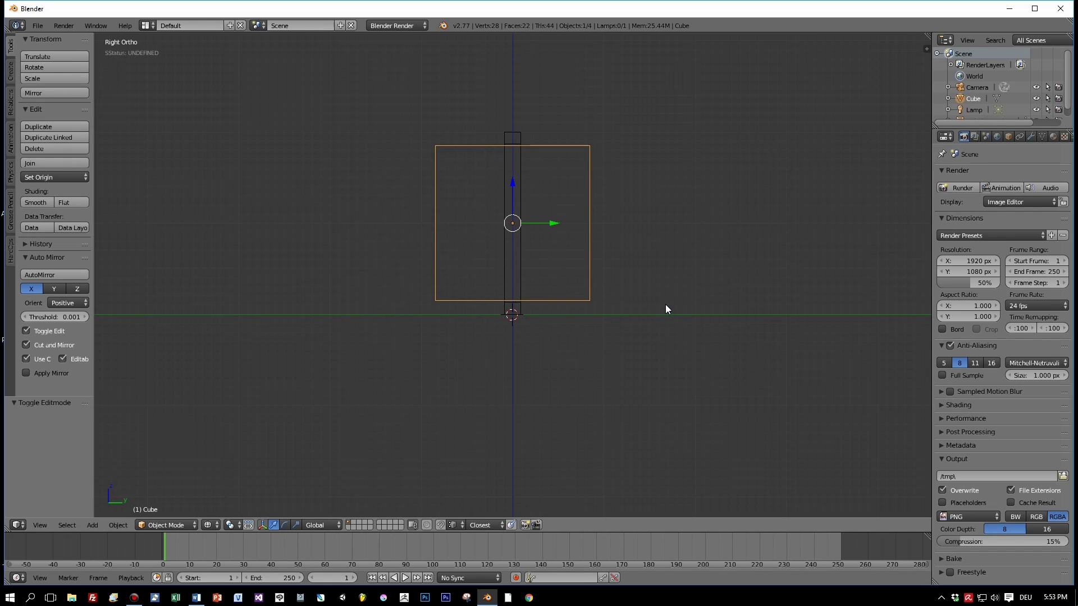
pyautogui.press('s')
pyautogui.press('y')
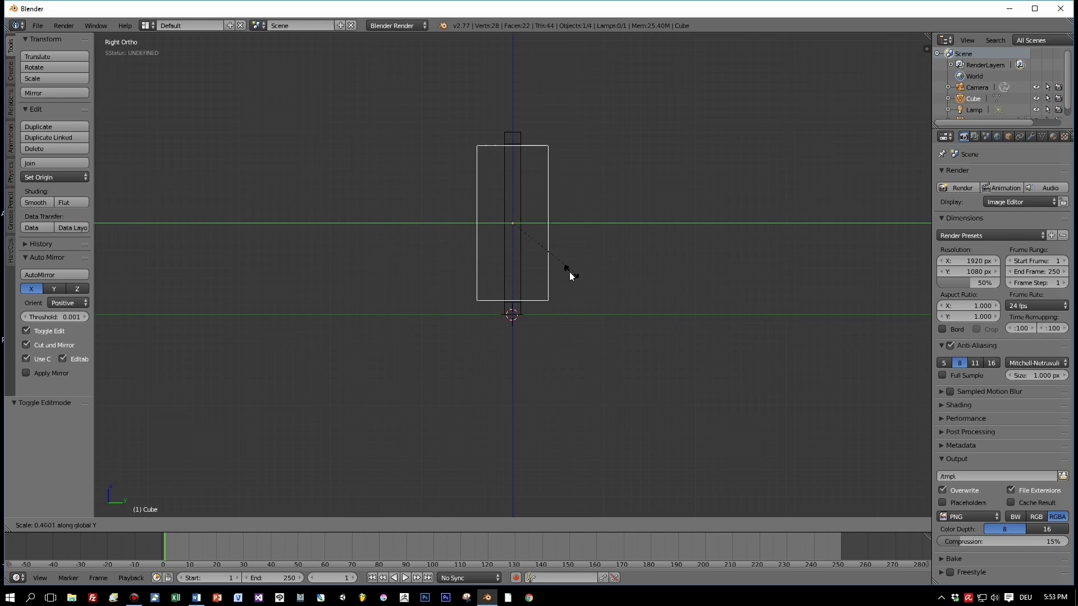
pyautogui.click(512, 247)
pyautogui.moveTo(545, 225); pyautogui.dragTo(546, 222)
# Step: Switch back to Solid display and inspect the plate inside the frame
pyautogui.moveTo(546, 223); pyautogui.dragTo(661, 255, button='middle')
pyautogui.press('Tab')
pyautogui.press('Tab')
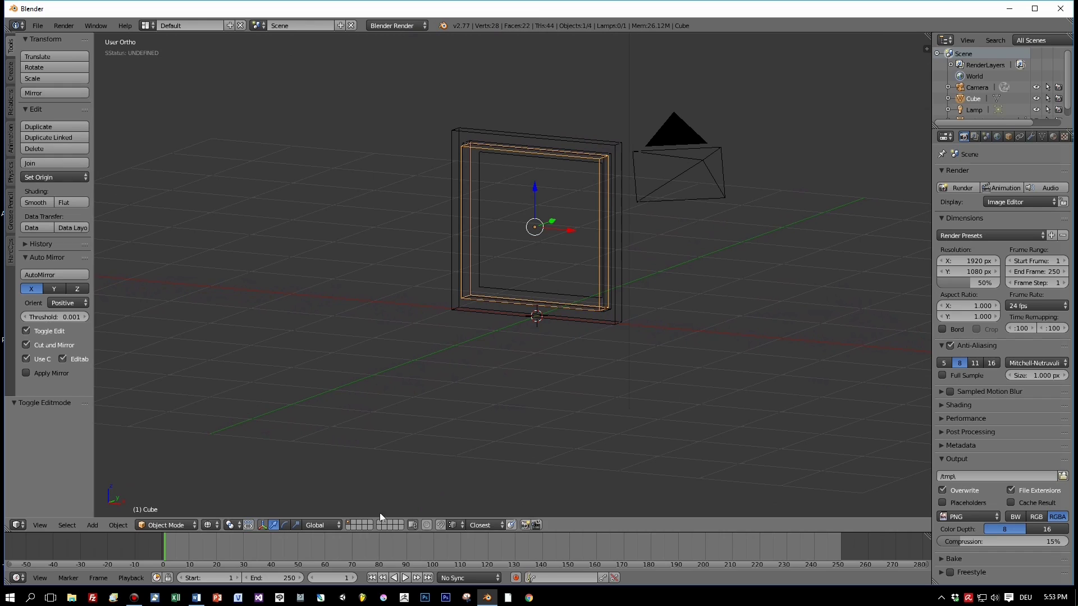
pyautogui.click(227, 525)
pyautogui.click(226, 488)
pyautogui.moveTo(298, 454); pyautogui.dragTo(559, 264, button='middle')
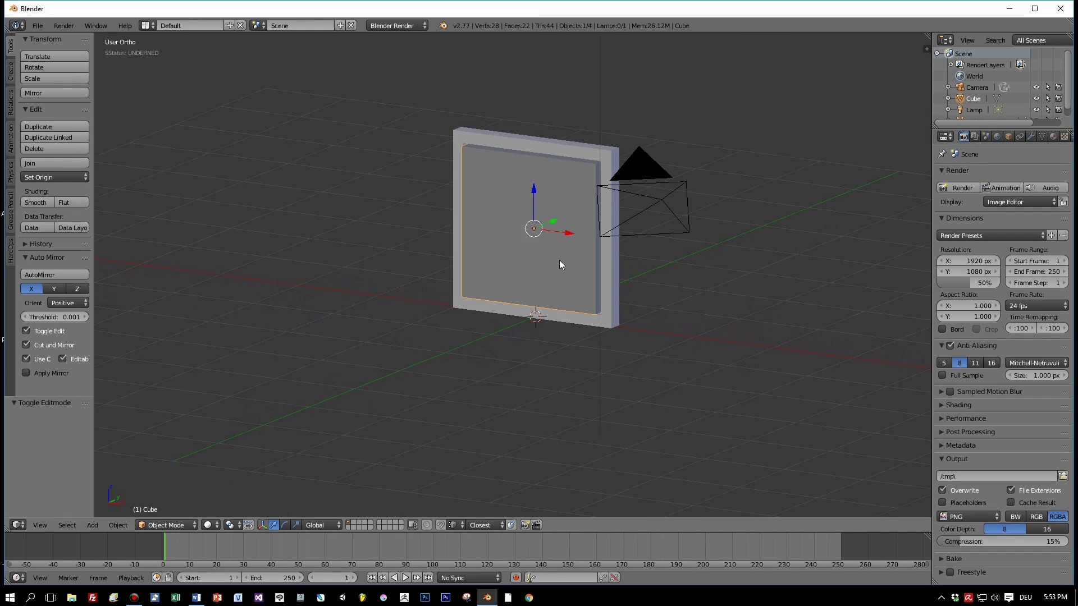
# Step: Rename the new cube to switch in the Outliner
pyautogui.doubleClick(976, 98)
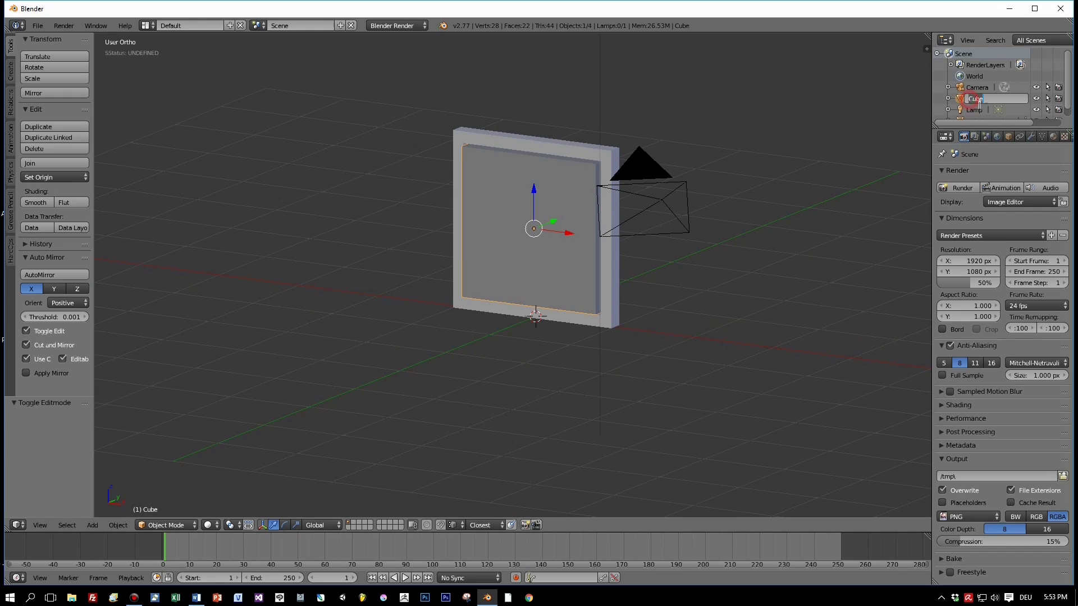
pyautogui.write('switch')
pyautogui.press('Return')
pyautogui.moveTo(671, 291); pyautogui.dragTo(603, 279, button='middle')
# Step: In Right Ortho, rotate the switch plate by -4.279° so it leans like a rocker
pyautogui.press('KP_3')
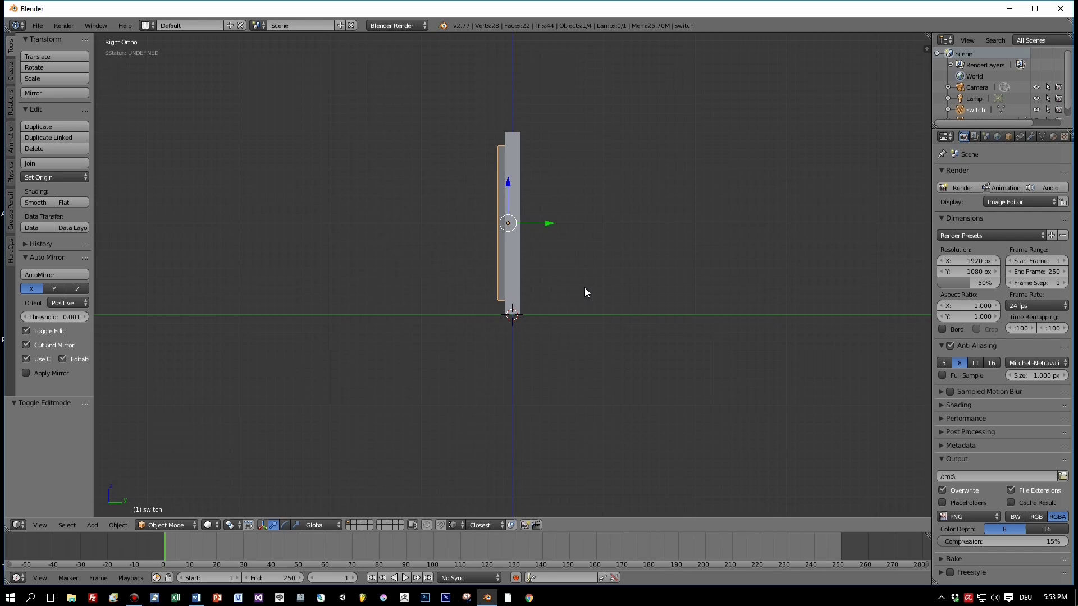
pyautogui.press('r')
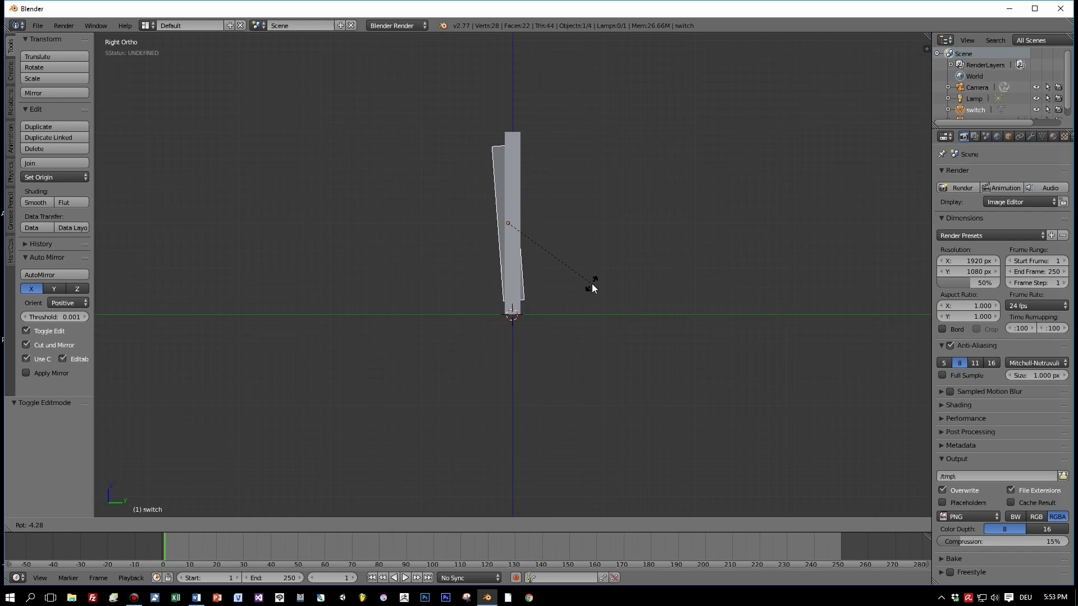
pyautogui.click(591, 284)
pyautogui.moveTo(592, 284); pyautogui.dragTo(654, 306, button='middle')
pyautogui.press('Tab')
pyautogui.scroll(-2, 656, 300)
pyautogui.press('Tab')
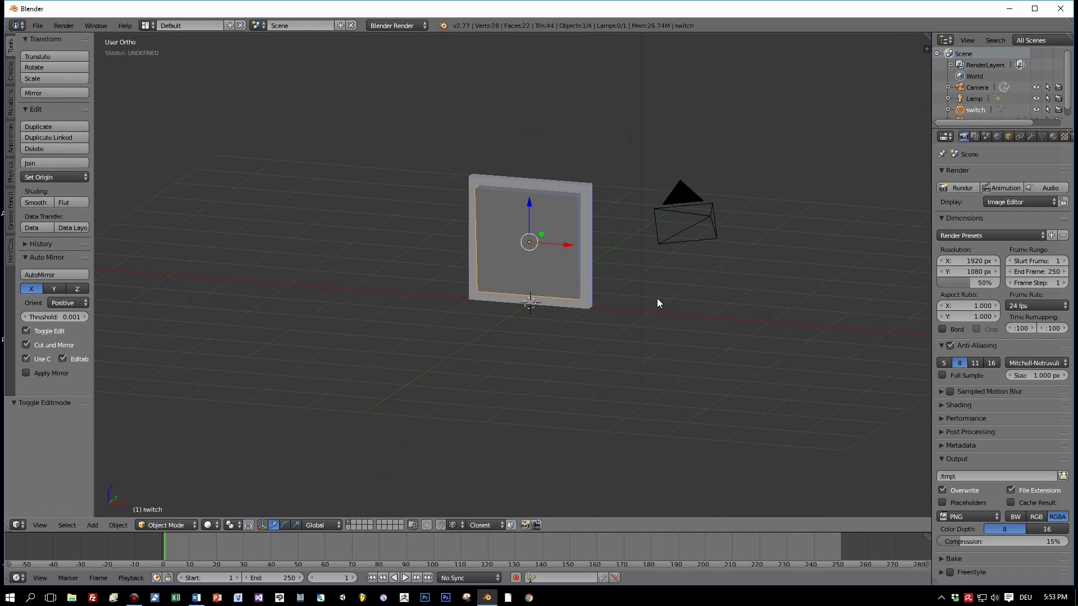
# Step: Test-render the switch, then tilt the plate further from the right view and render again
pyautogui.press('F12')
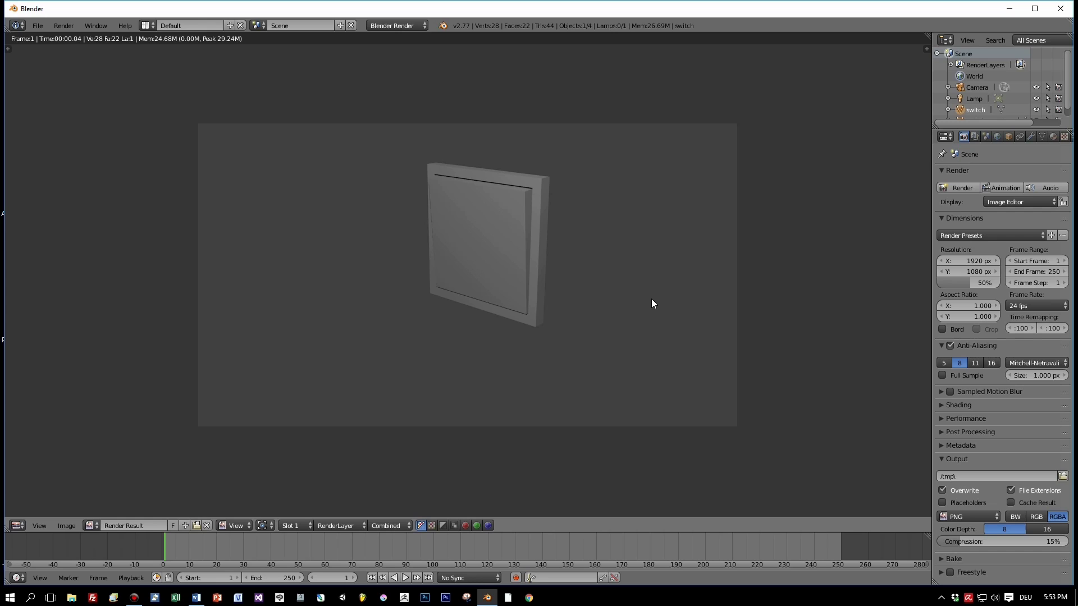
pyautogui.press('Escape')
pyautogui.moveTo(651, 298); pyautogui.dragTo(605, 291, button='middle')
pyautogui.press('KP_3')
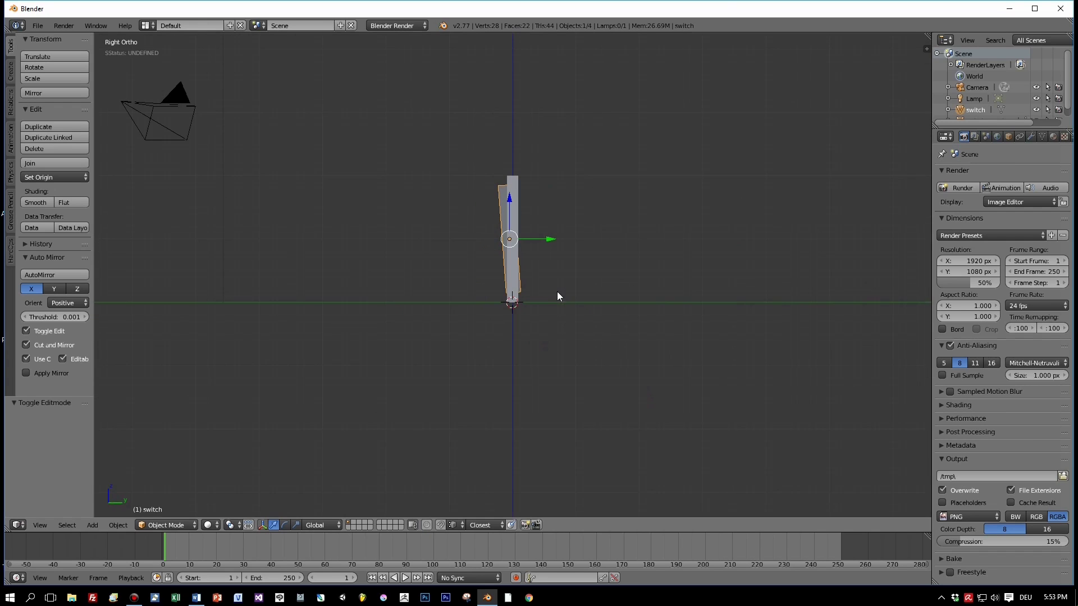
pyautogui.press('r')
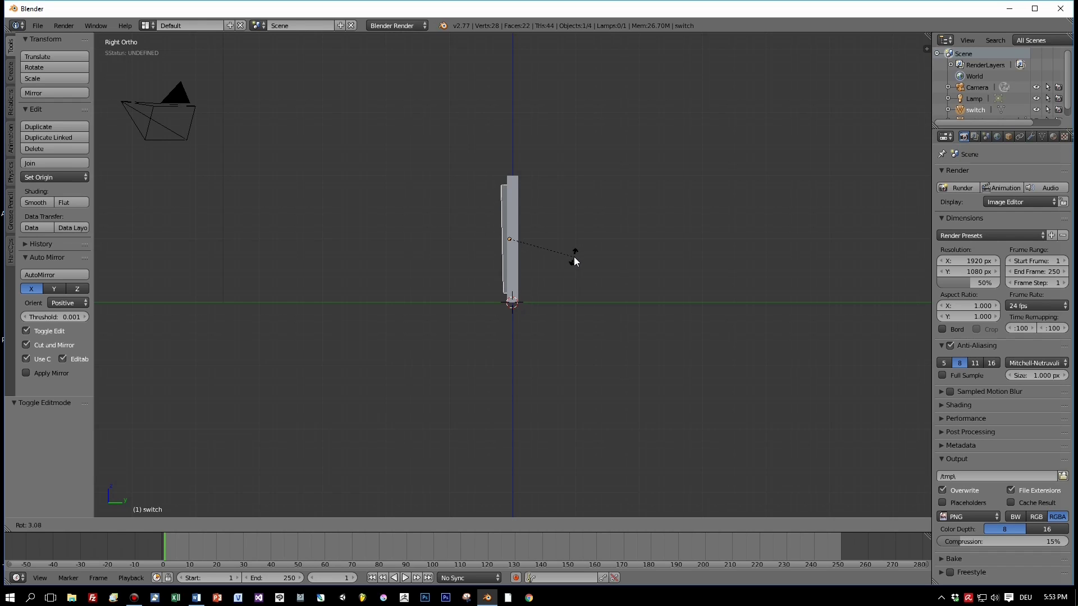
pyautogui.click(578, 257)
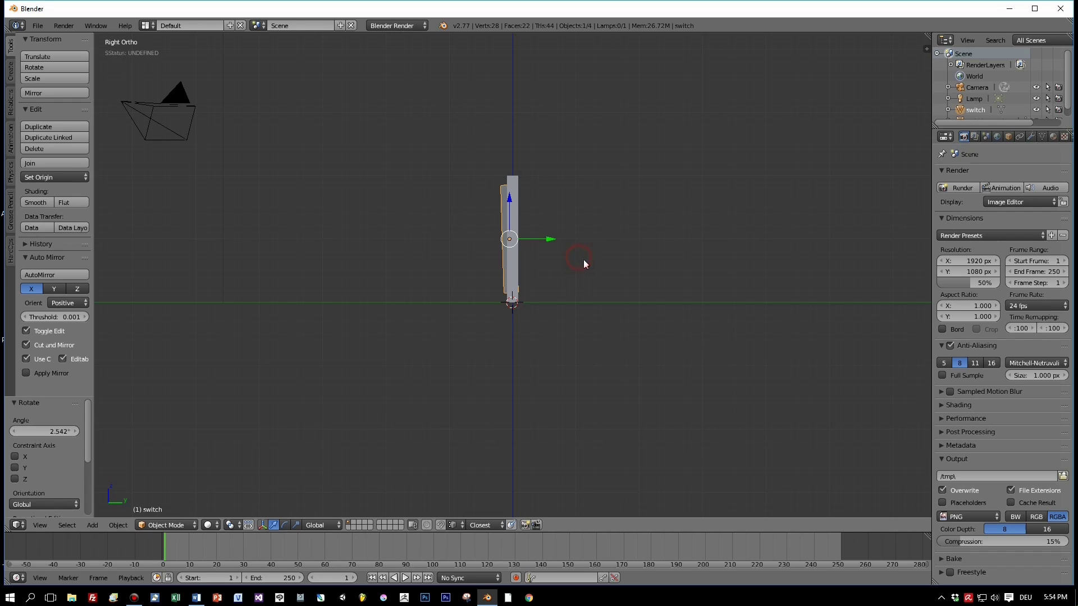
pyautogui.moveTo(579, 257); pyautogui.dragTo(699, 288, button='middle')
pyautogui.press('F12')
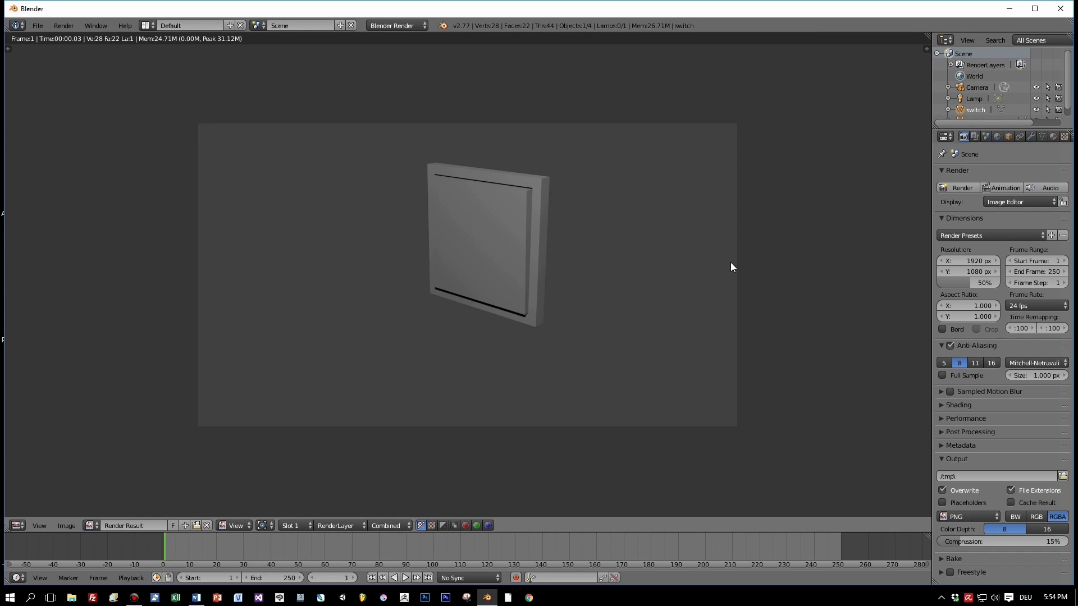
pyautogui.press('Escape')
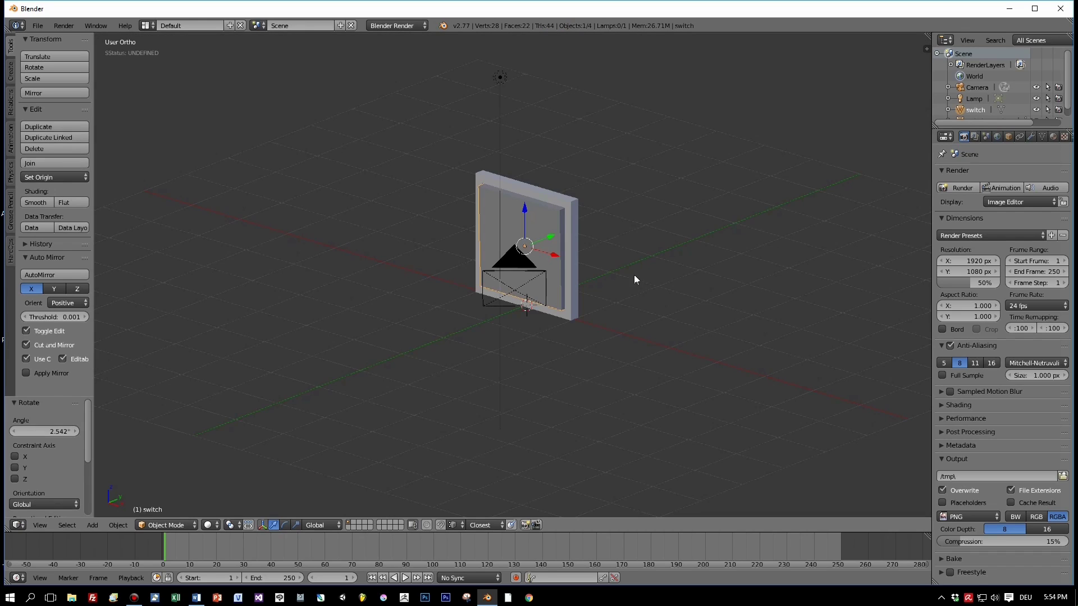
# Step: Fine-tune the plate tilt to -1.156° in right view and check it in a test render
pyautogui.press('KP_3')
pyautogui.scroll(2, 562, 255)
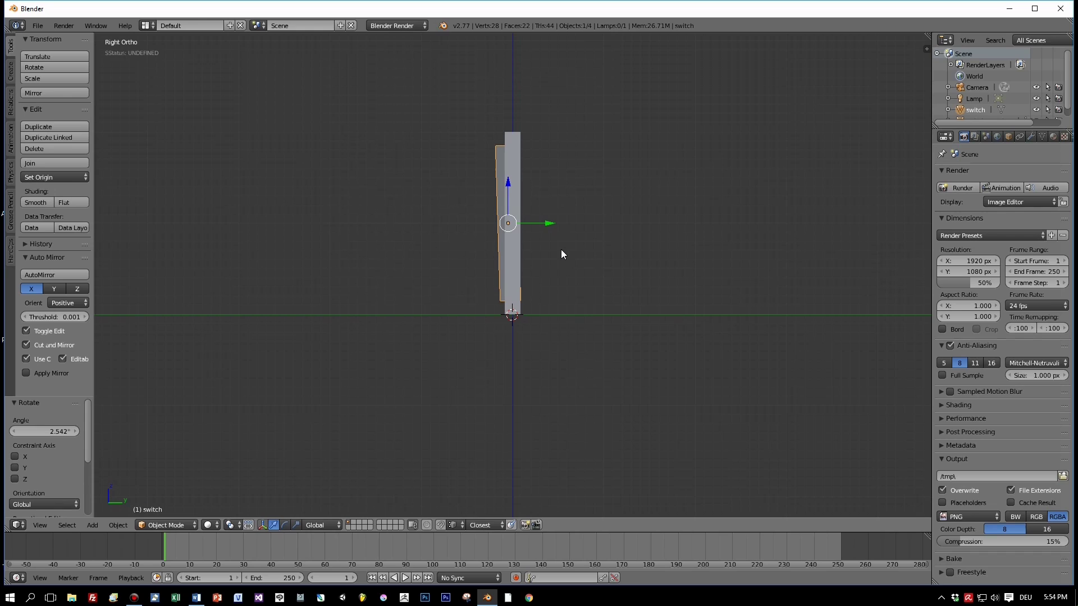
pyautogui.press('r')
pyautogui.click(565, 251)
pyautogui.moveTo(565, 251); pyautogui.dragTo(645, 289, button='middle')
pyautogui.press('F12')
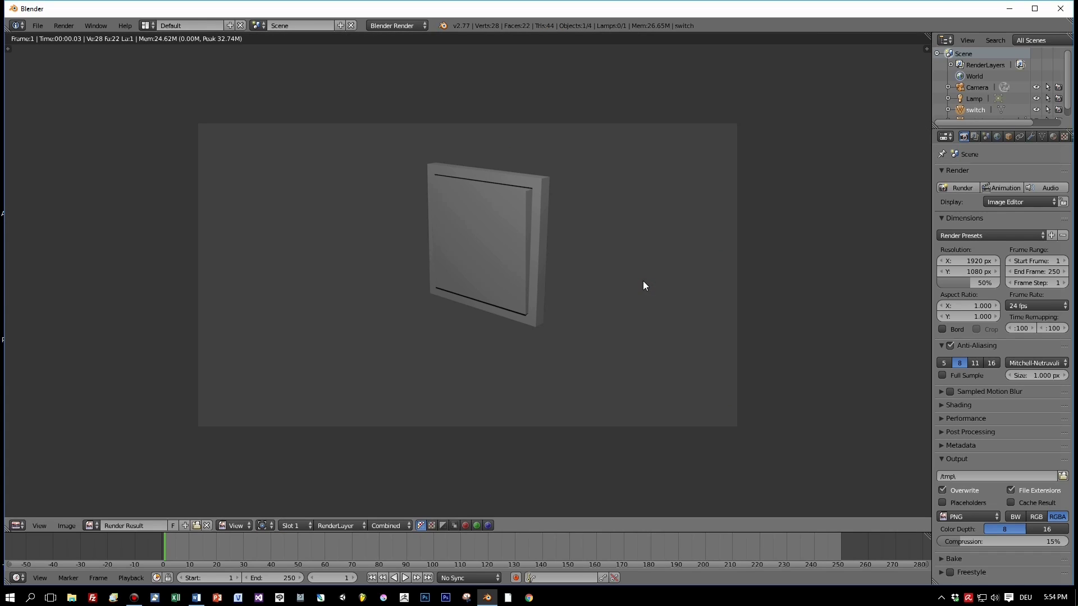
pyautogui.press('Escape')
pyautogui.press('Tab')
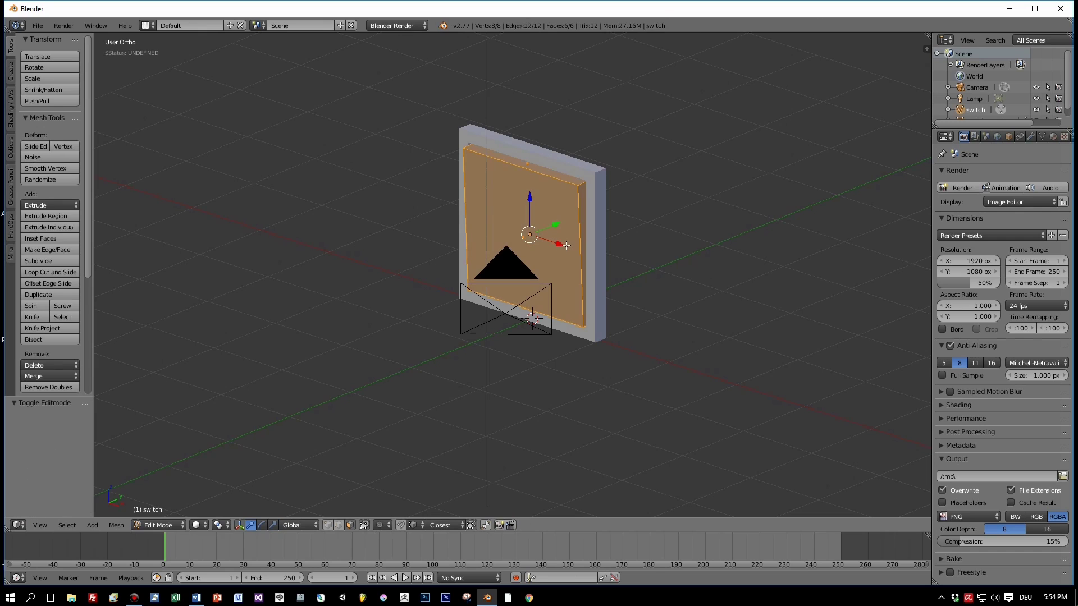
# Step: In Object Mode, apply rotation and scale to the tilted switch plate and render a test image
pyautogui.press('Tab')
pyautogui.hotkey('ctrl', 'a')
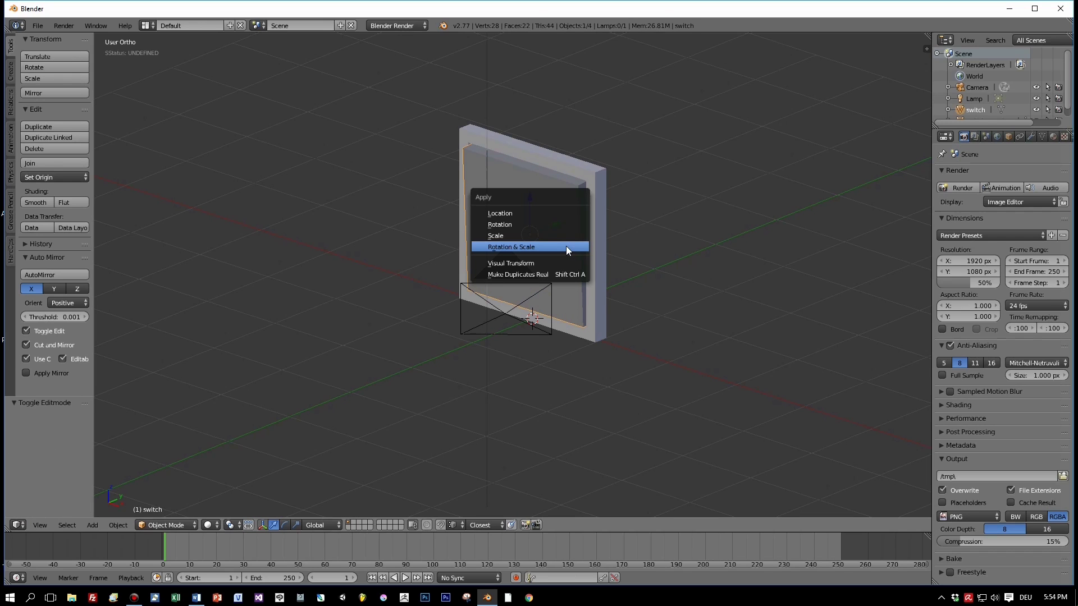
pyautogui.click(566, 247)
pyautogui.moveTo(572, 242)
pyautogui.mouseDown(button='middle')
pyautogui.moveTo(631, 253)
pyautogui.moveTo(585, 244)
pyautogui.mouseUp(button='middle')
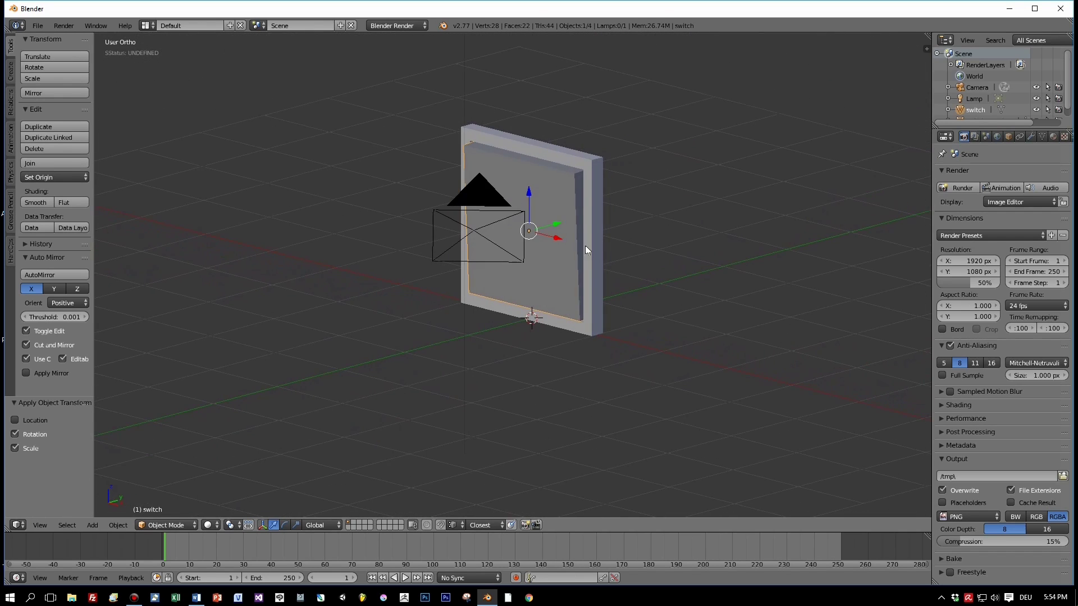
pyautogui.scroll(-2, 594, 247)
pyautogui.scroll(2, 615, 262)
pyautogui.scroll(-3, 622, 268)
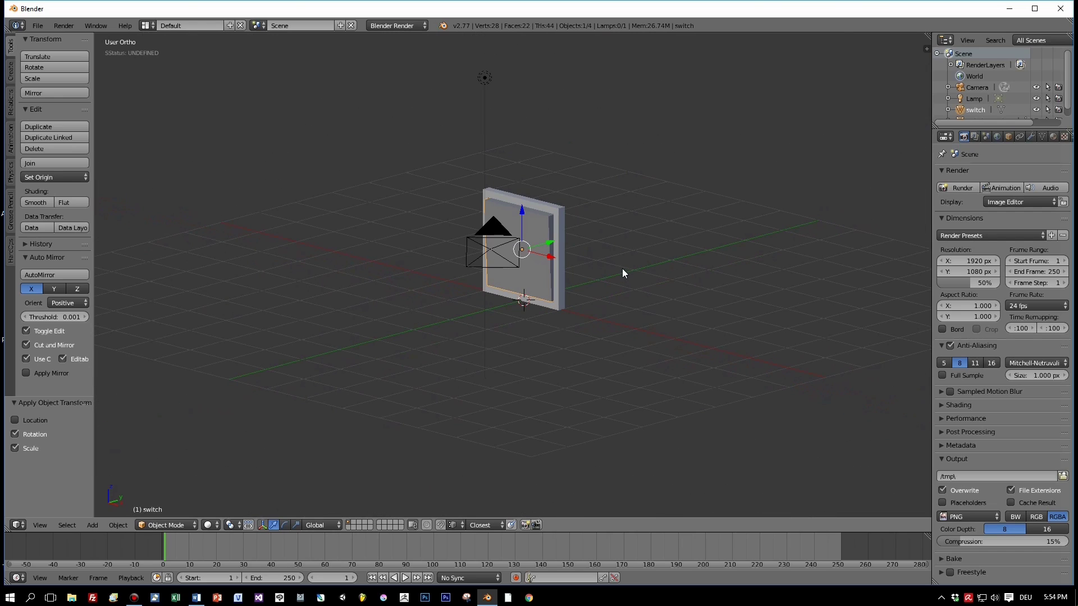
pyautogui.press('F12')
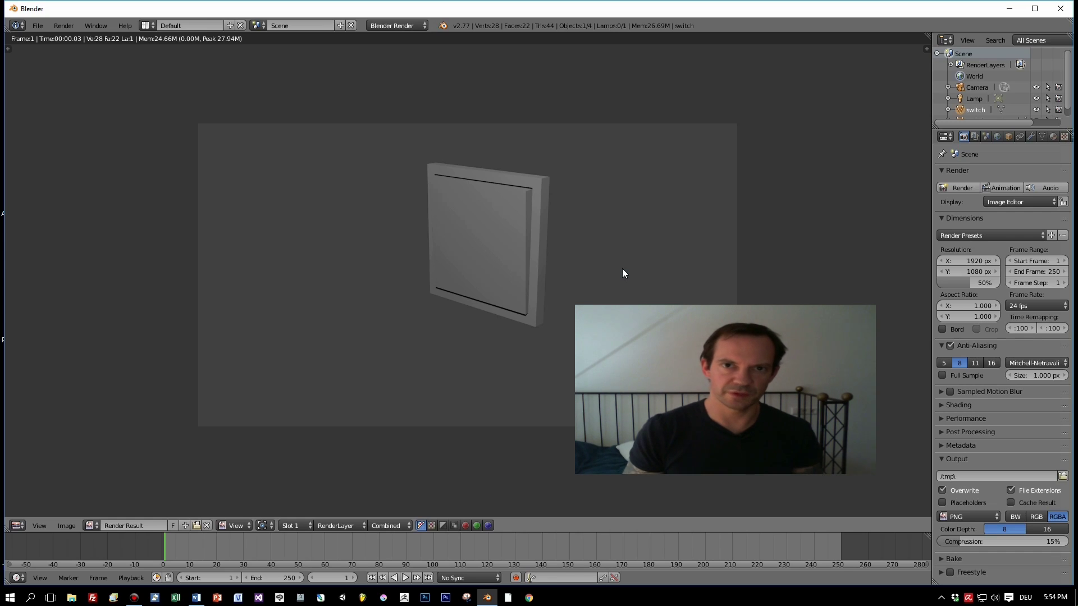
# Step: Close the Render Result window and take the switch plate out of Edit Mode
pyautogui.press('Tab')
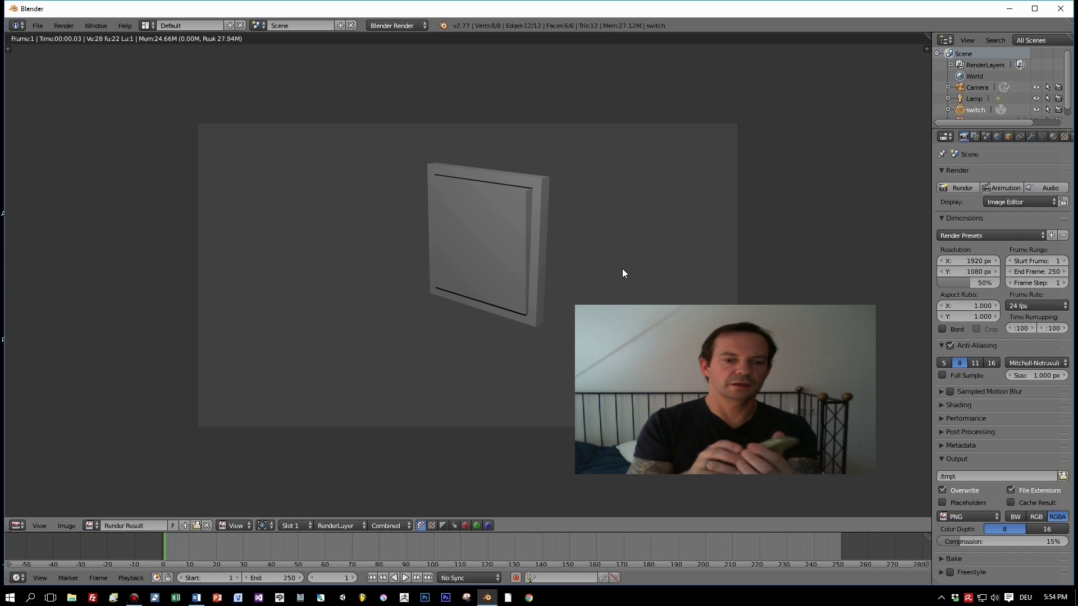
pyautogui.press('Escape')
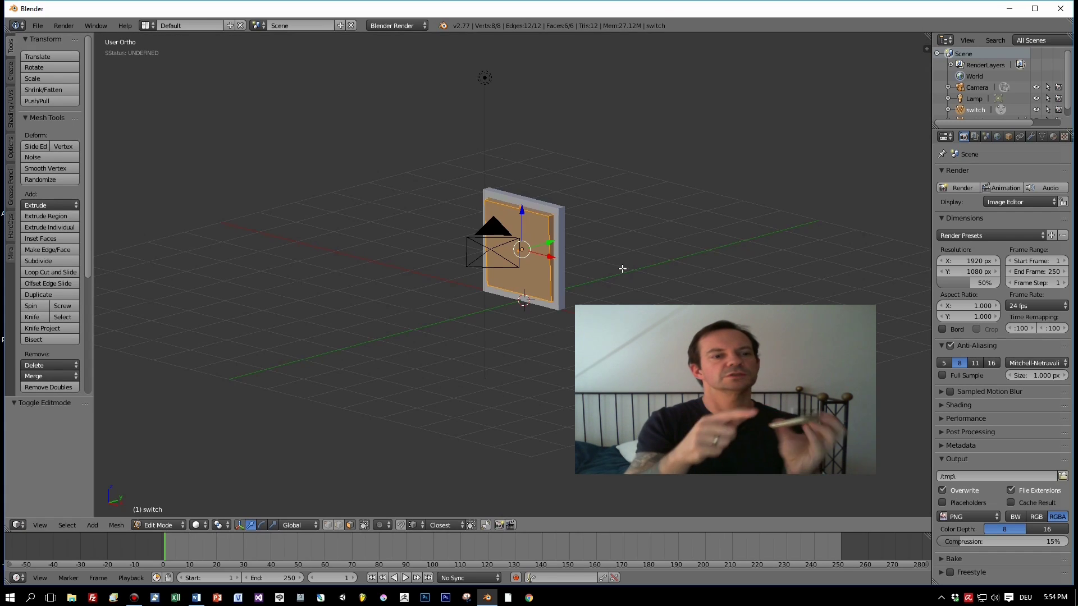
pyautogui.press('Tab')
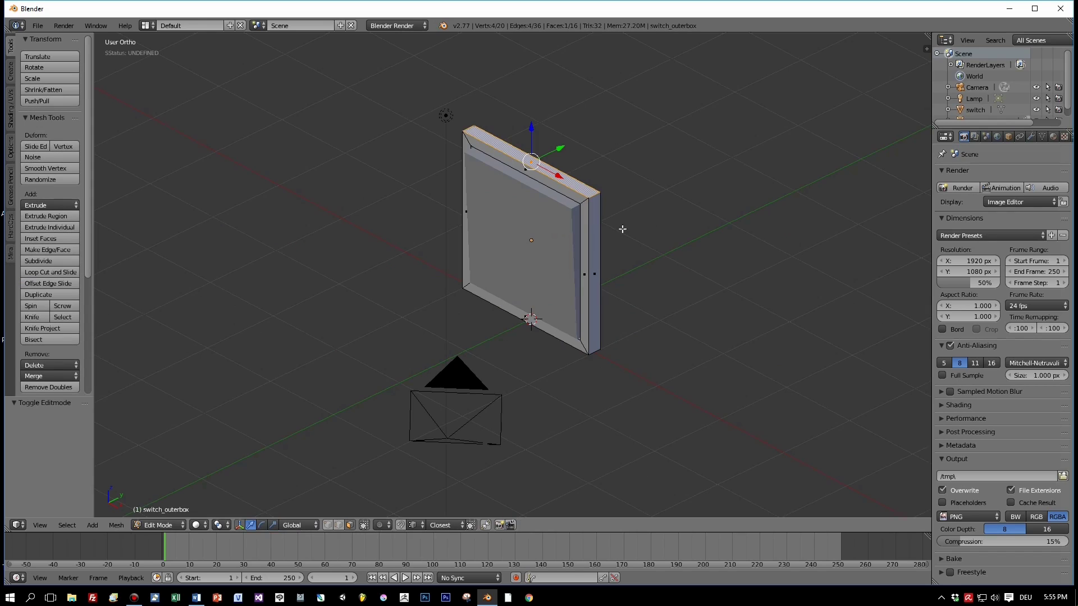
# Step: In edge select mode, select the outer edges of the switch_outerbox frame
pyautogui.click(337, 525)
pyautogui.rightClick(592, 191)
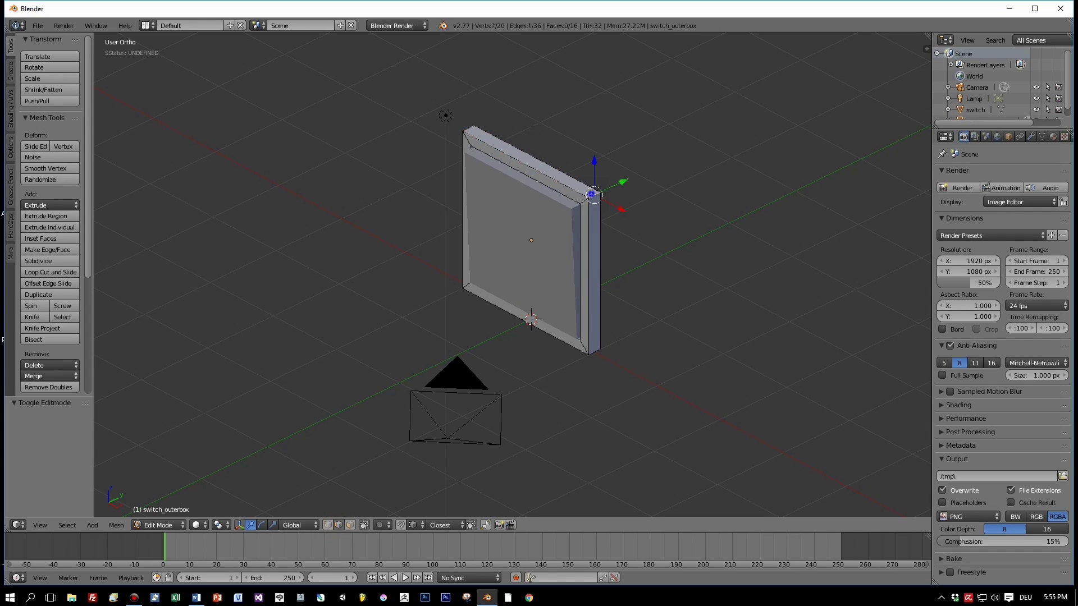
pyautogui.keyDown('shift'); pyautogui.rightClick(589, 241); pyautogui.keyUp('shift')
pyautogui.keyDown('shift'); pyautogui.rightClick(554, 219); pyautogui.keyUp('shift')
pyautogui.moveTo(528, 218); pyautogui.dragTo(474, 143, button='middle')
pyautogui.keyDown('shift'); pyautogui.rightClick(466, 140); pyautogui.keyUp('shift')
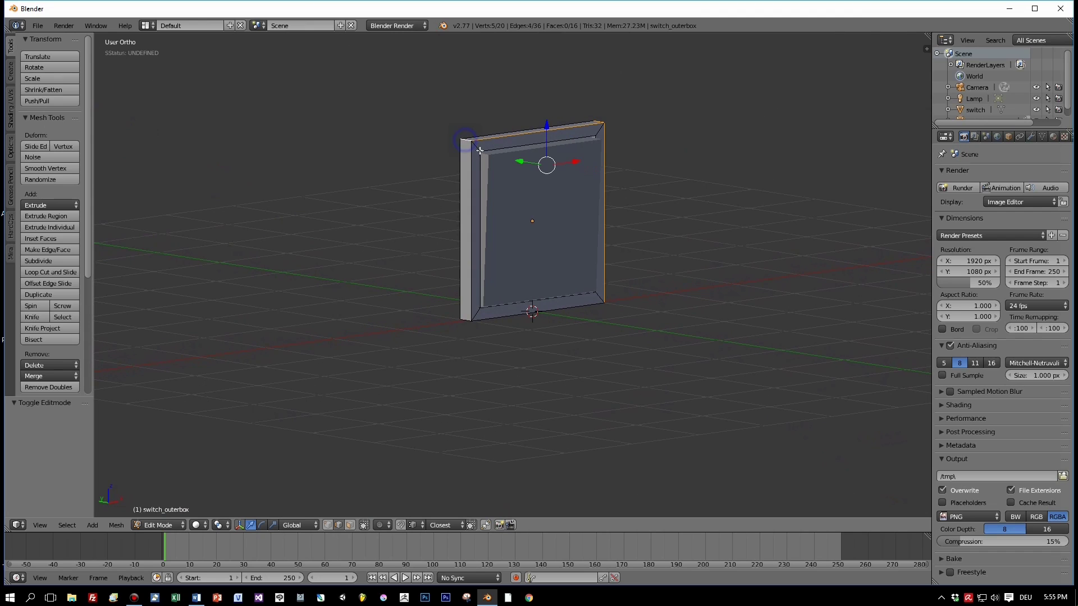
pyautogui.keyDown('shift'); pyautogui.rightClick(471, 160); pyautogui.keyUp('shift')
pyautogui.moveTo(453, 390); pyautogui.dragTo(635, 335, button='middle')
pyautogui.keyDown('shift'); pyautogui.rightClick(481, 292); pyautogui.keyUp('shift')
pyautogui.keyDown('shift'); pyautogui.rightClick(598, 285); pyautogui.keyUp('shift')
# Step: Bevel the selected frame edges with 3 segments and a 0.04 amount
pyautogui.hotkey('ctrl', 'b')
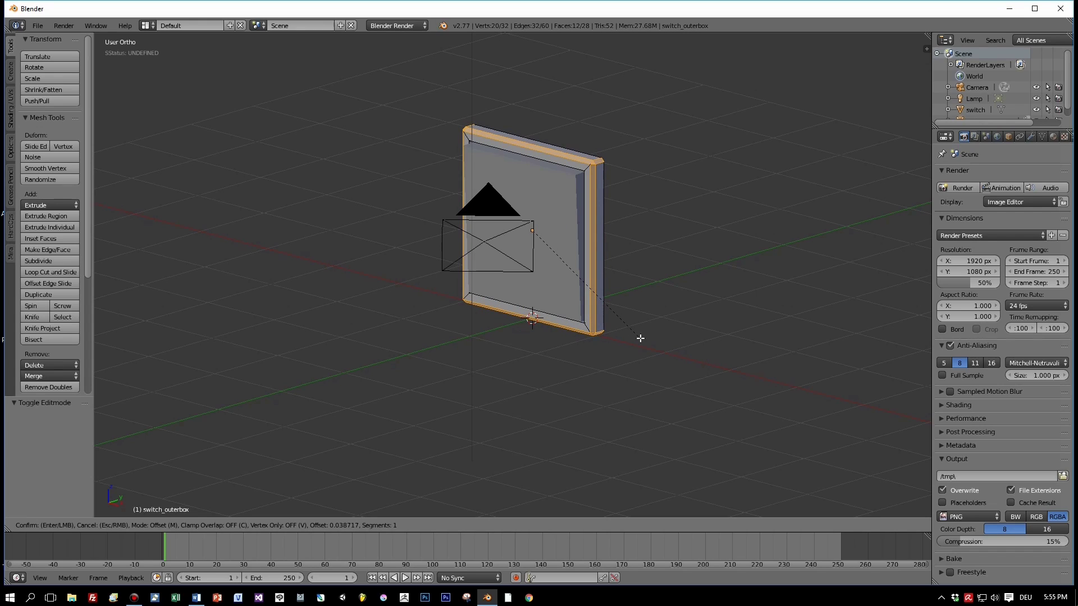
pyautogui.scroll(1, 640, 338)
pyautogui.scroll(1, 640, 338)
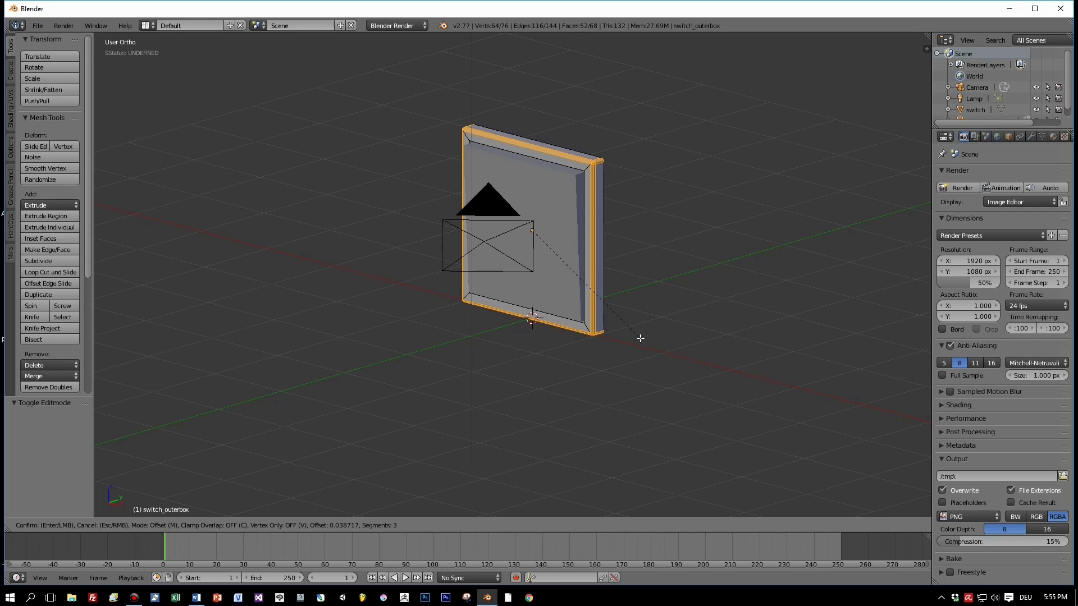
pyautogui.click(640, 337)
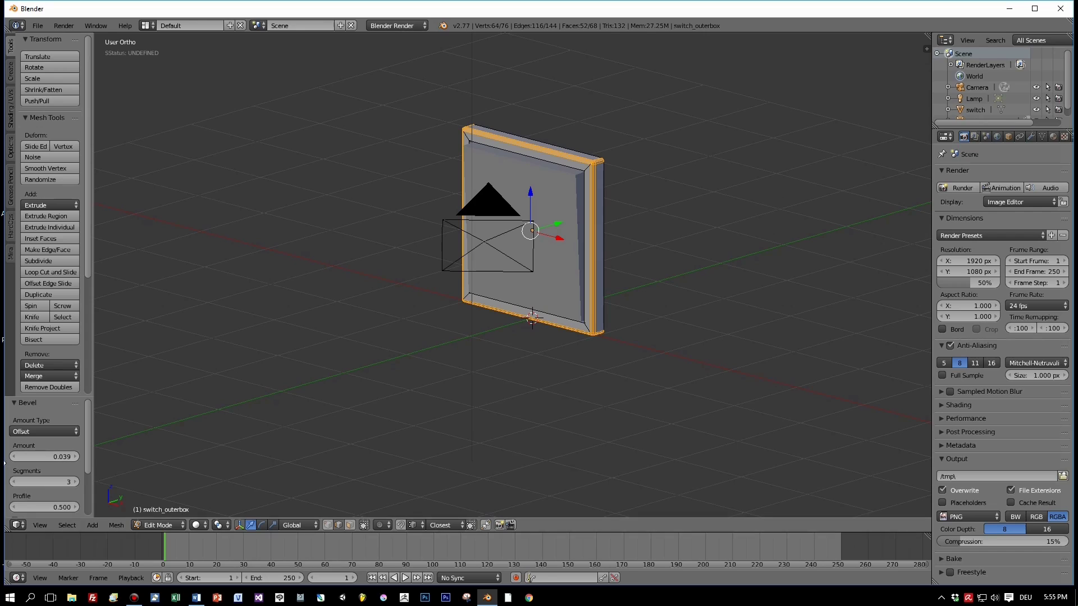
pyautogui.click(22, 456)
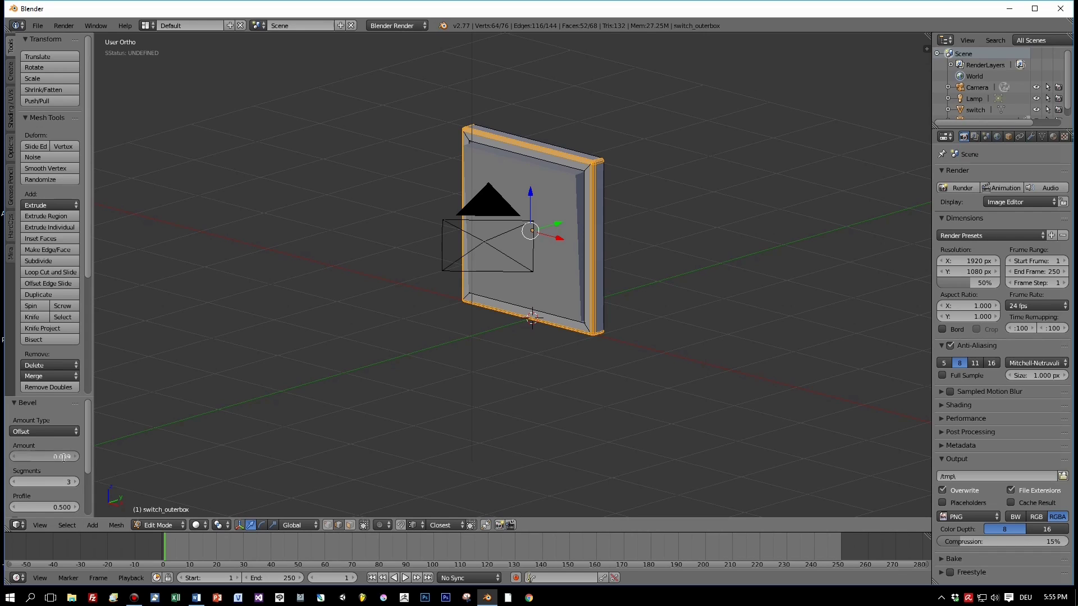
pyautogui.write('0.04')
pyautogui.press('Tab')
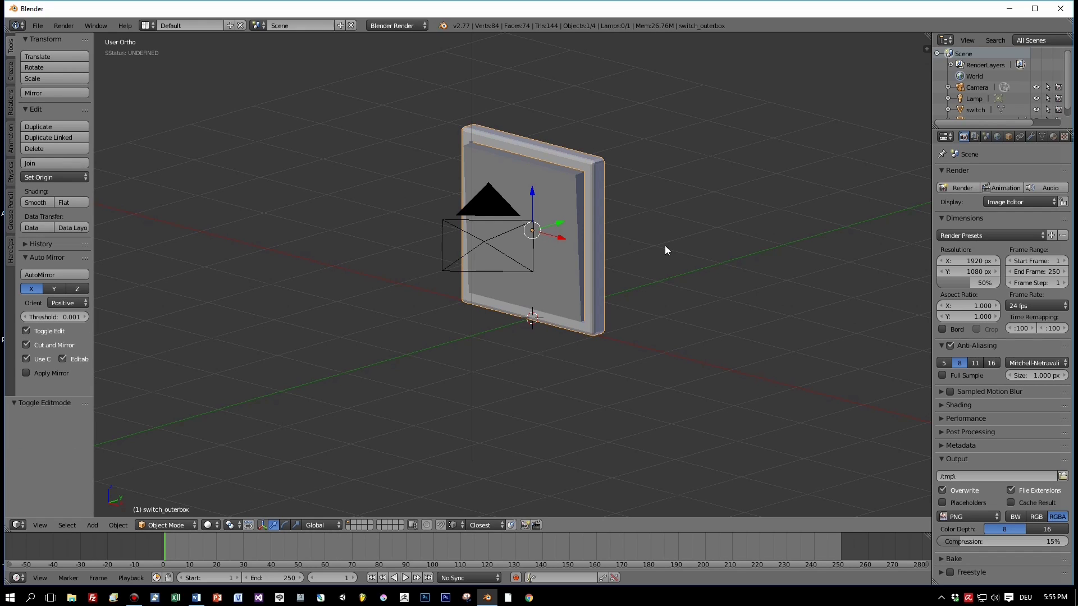
# Step: Apply smooth shading to the switch_outerbox frame
pyautogui.click(35, 203)
pyautogui.moveTo(510, 199)
pyautogui.mouseDown(button='middle')
pyautogui.moveTo(573, 199)
pyautogui.moveTo(538, 210)
pyautogui.mouseUp(button='middle')
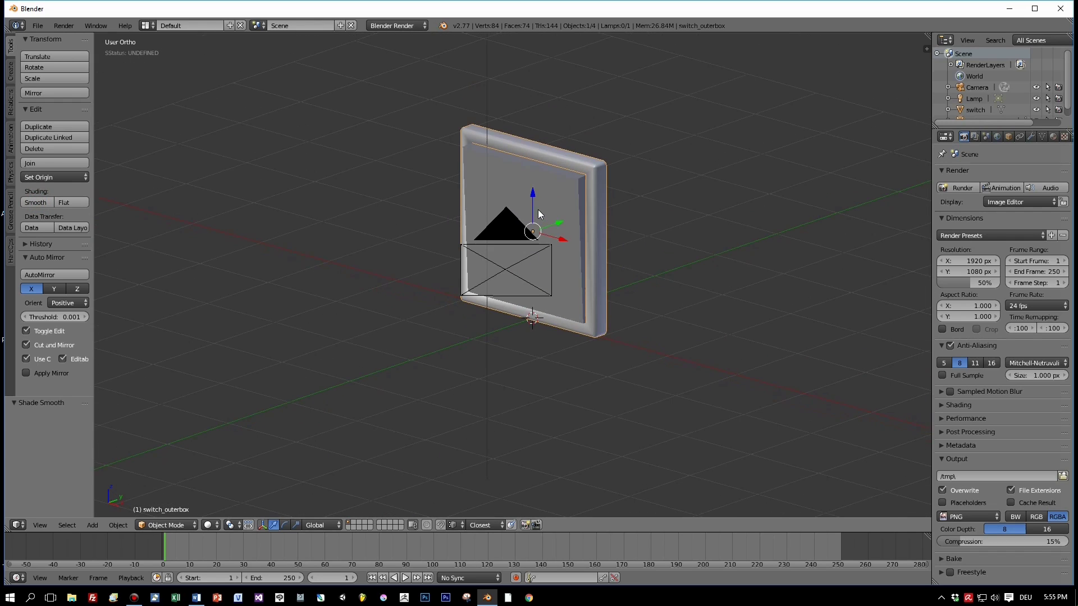
pyautogui.press('Tab')
pyautogui.press('Tab')
# Step: Hide the outer frame so the switch plate stands alone in Edit Mode
pyautogui.rightClick(559, 196)
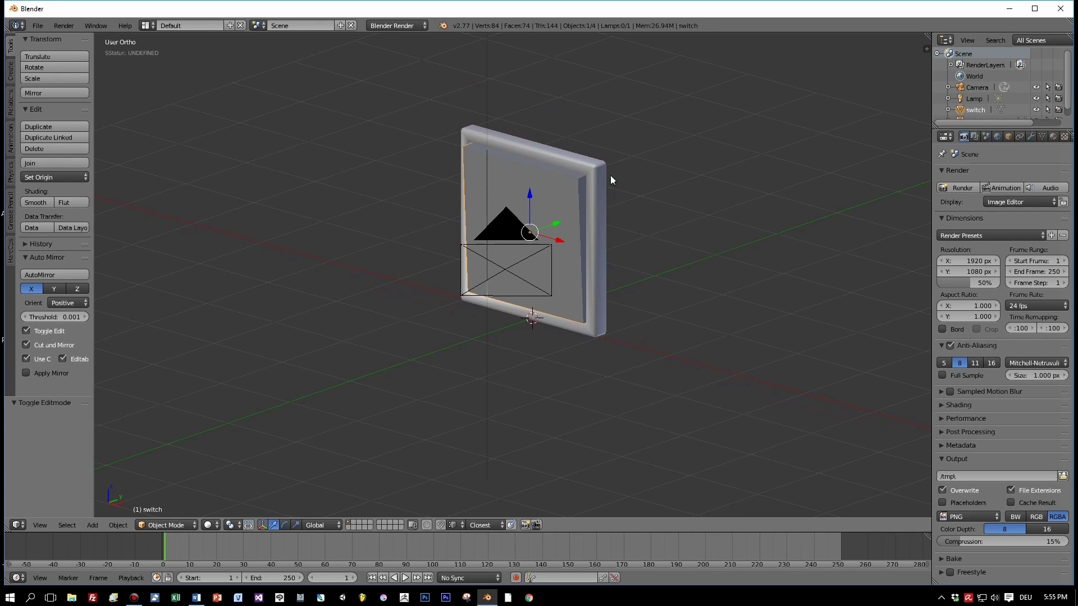
pyautogui.rightClick(591, 193)
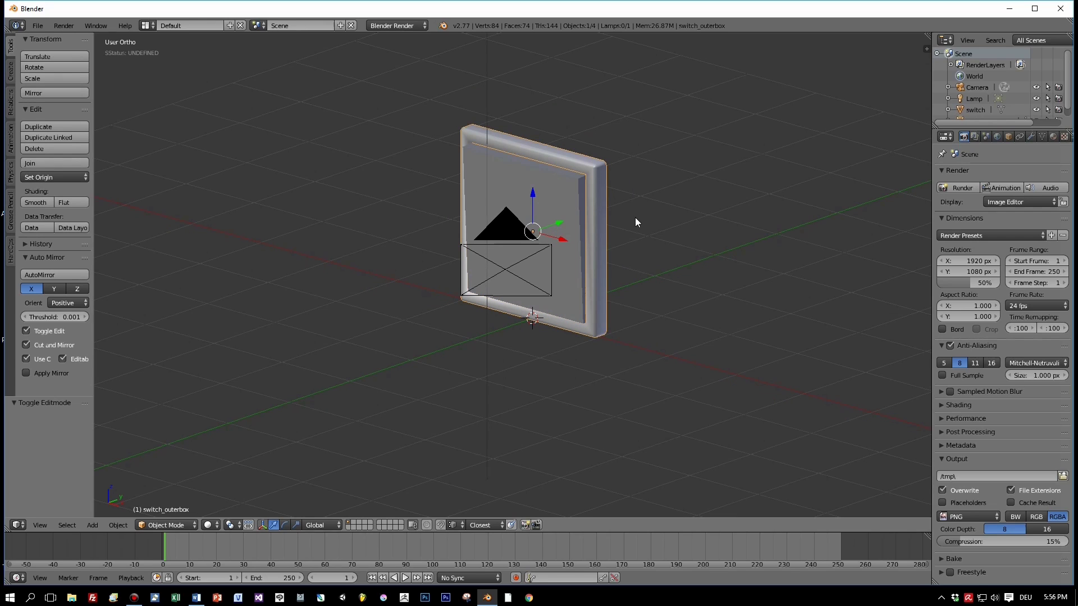
pyautogui.press('h')
pyautogui.moveTo(635, 217); pyautogui.dragTo(510, 235, button='middle')
pyautogui.rightClick(508, 237)
pyautogui.press('Tab')
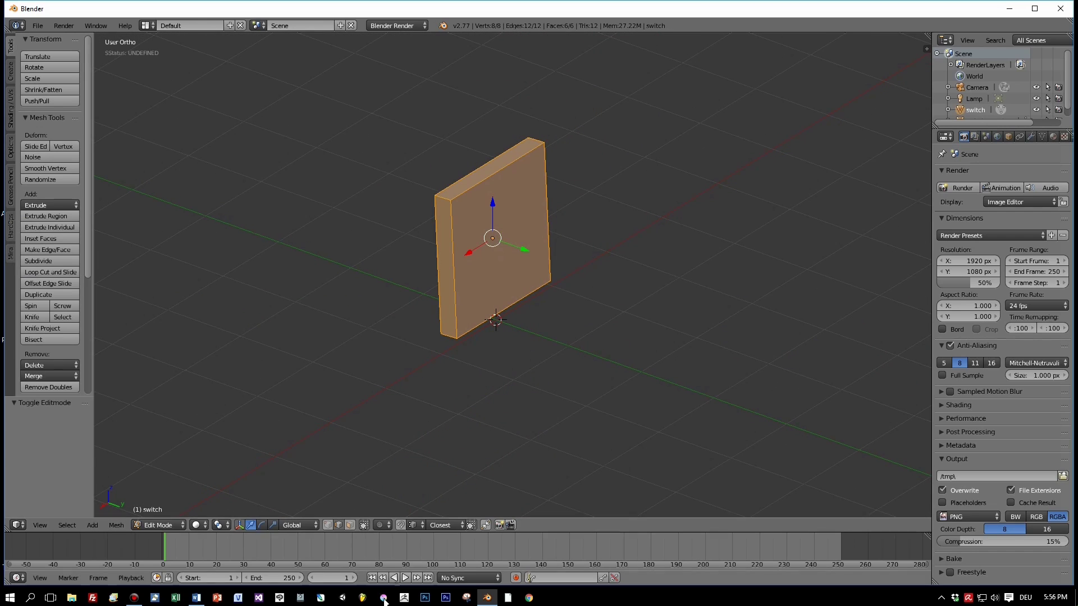
# Step: Delete one face of the switch plate in face select mode
pyautogui.click(349, 525)
pyautogui.rightClick(520, 279)
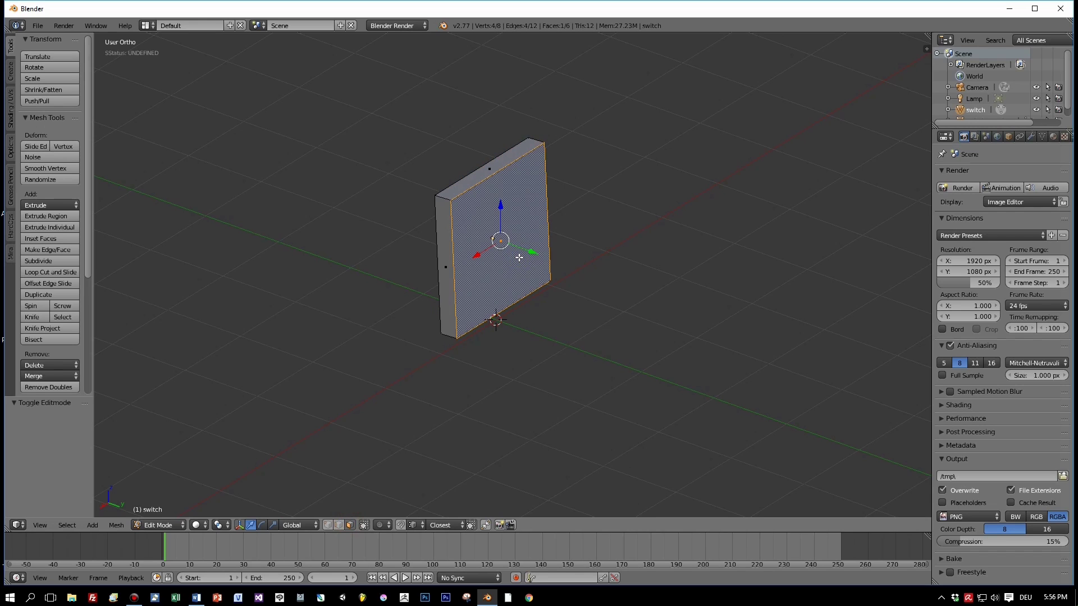
pyautogui.press('x')
pyautogui.click(519, 257)
pyautogui.moveTo(520, 258); pyautogui.dragTo(611, 272, button='middle')
# Step: In edge select mode, select the edges around the front of the switch plate
pyautogui.rightClick(562, 209)
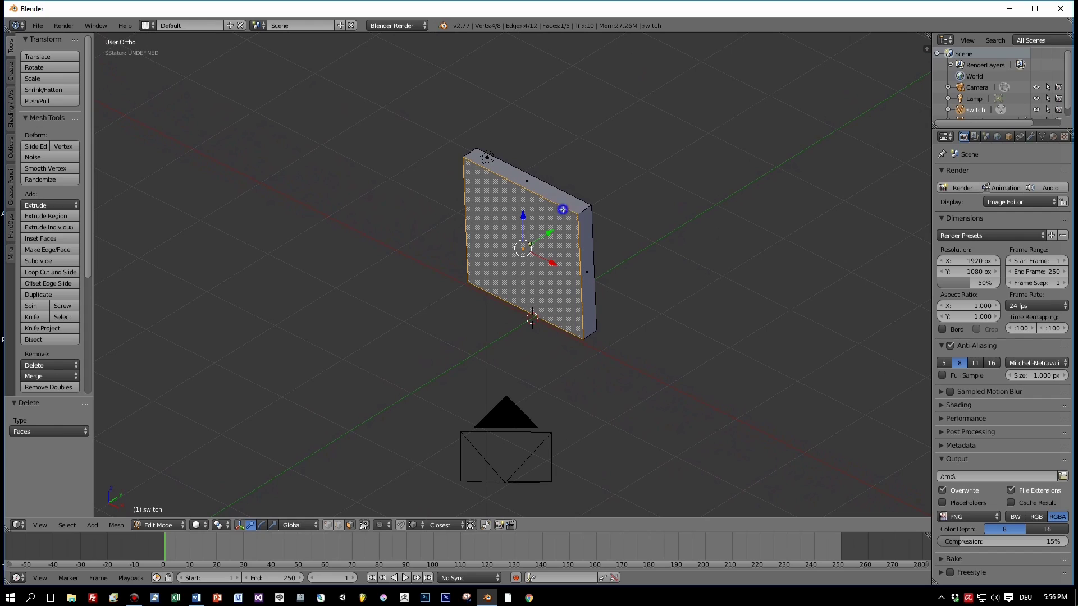
pyautogui.click(335, 525)
pyautogui.click(346, 526)
pyautogui.rightClick(556, 205)
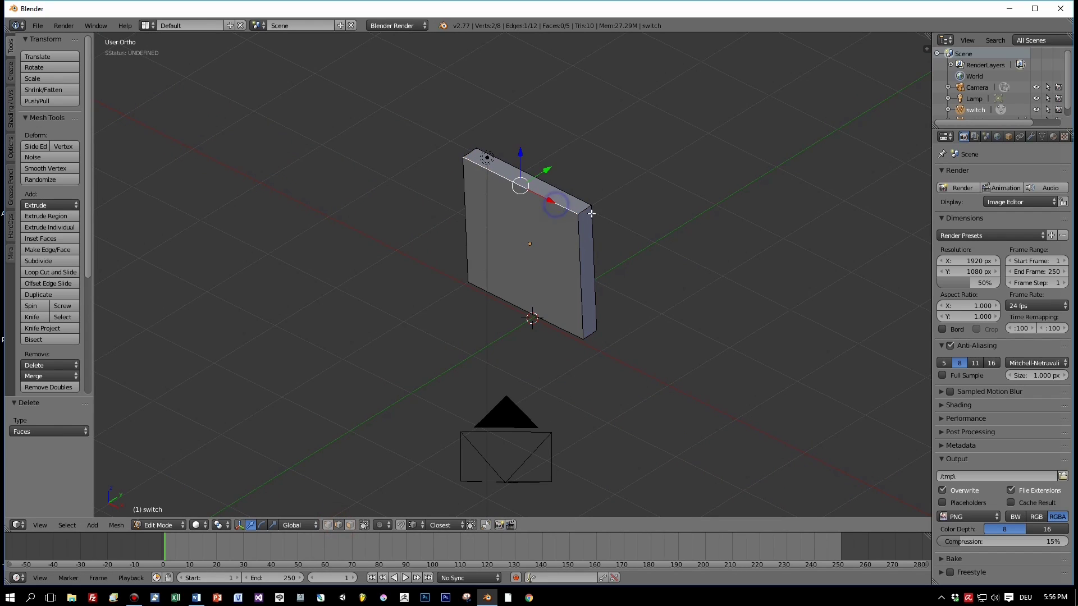
pyautogui.keyDown('shift'); pyautogui.rightClick(584, 209); pyautogui.keyUp('shift')
pyautogui.keyDown('shift'); pyautogui.rightClick(587, 270); pyautogui.keyUp('shift')
pyautogui.moveTo(630, 332); pyautogui.dragTo(507, 264, button='middle')
pyautogui.keyDown('shift'); pyautogui.rightClick(591, 269); pyautogui.keyUp('shift')
pyautogui.keyDown('shift'); pyautogui.rightClick(579, 265); pyautogui.keyUp('shift')
pyautogui.keyDown('shift'); pyautogui.rightClick(492, 272); pyautogui.keyUp('shift')
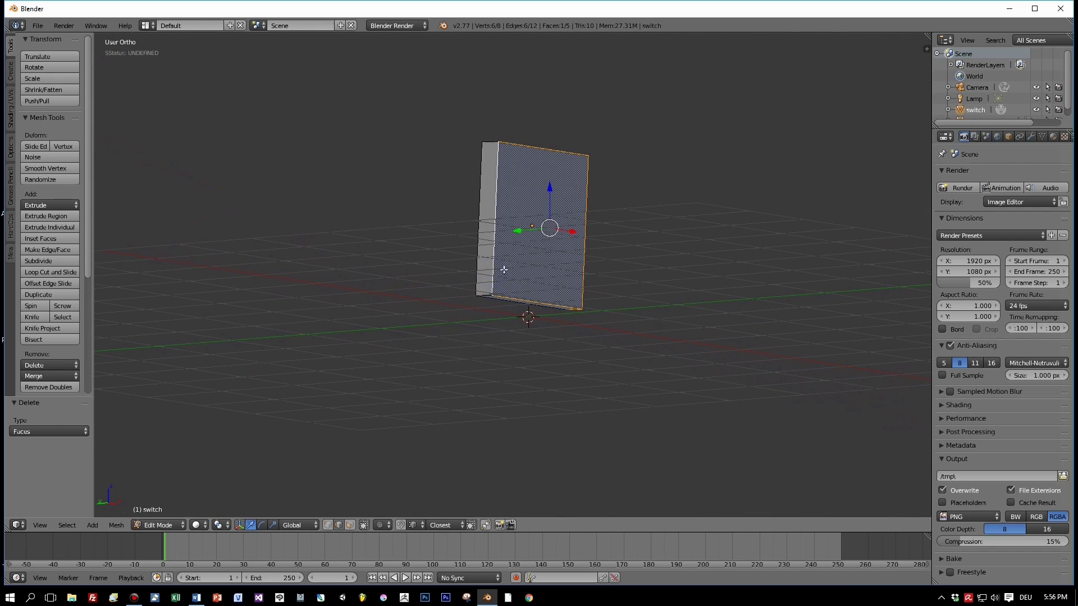
pyautogui.keyDown('shift'); pyautogui.moveTo(503, 319); pyautogui.dragTo(429, 368, button='middle'); pyautogui.keyUp('shift')
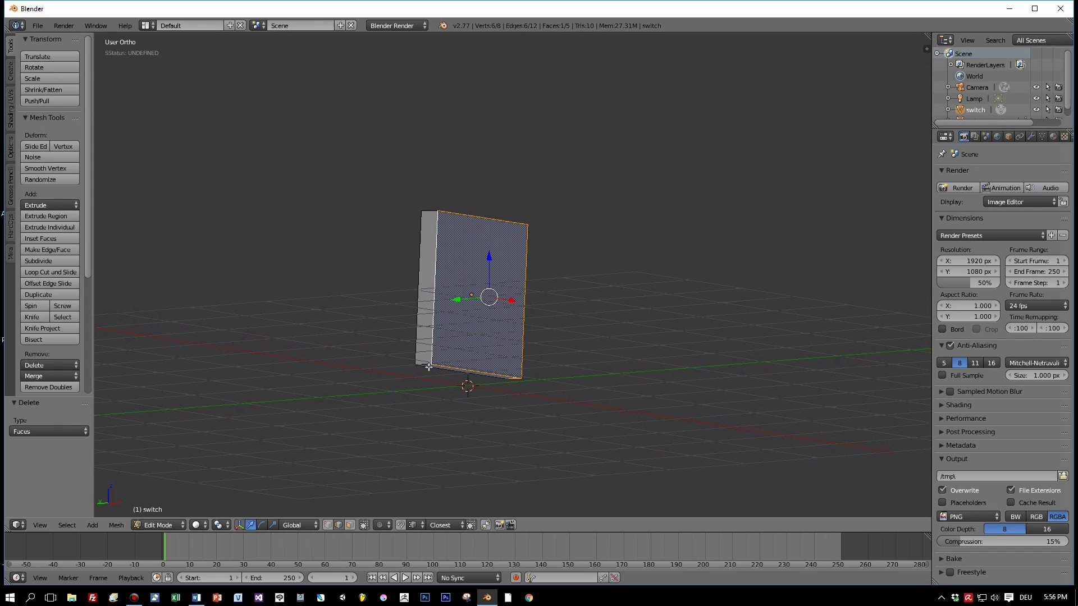
pyautogui.keyDown('shift'); pyautogui.rightClick(426, 363); pyautogui.keyUp('shift')
pyautogui.keyDown('shift'); pyautogui.rightClick(433, 209); pyautogui.keyUp('shift')
pyautogui.moveTo(625, 209); pyautogui.dragTo(517, 257, button='middle')
# Step: Bevel the selected plate edges with 3 segments at a 0.027 amount
pyautogui.hotkey('ctrl', 'b')
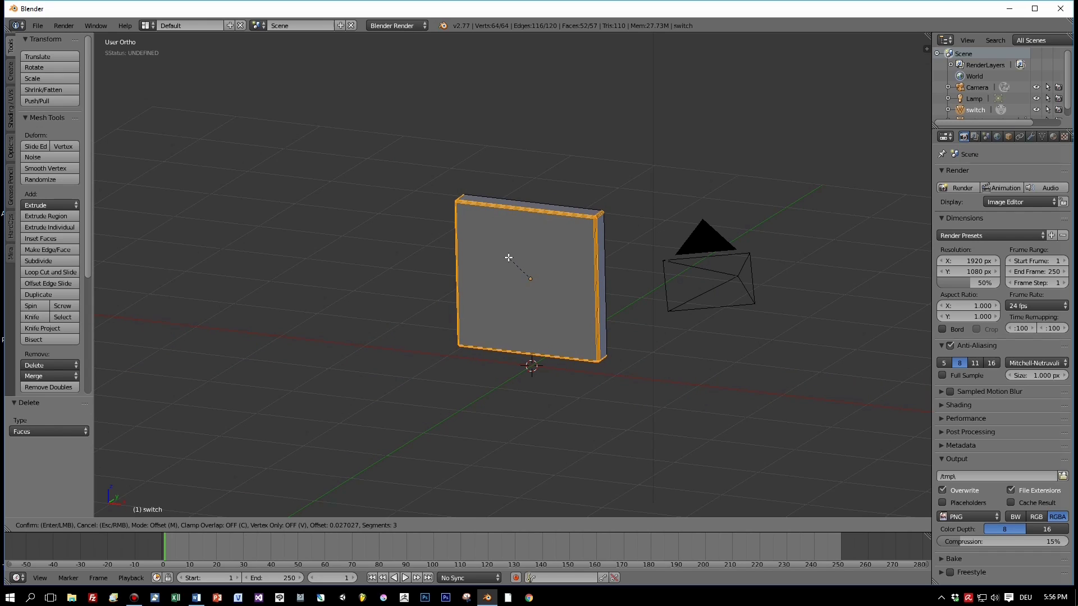
pyautogui.click(508, 258)
pyautogui.click(65, 457)
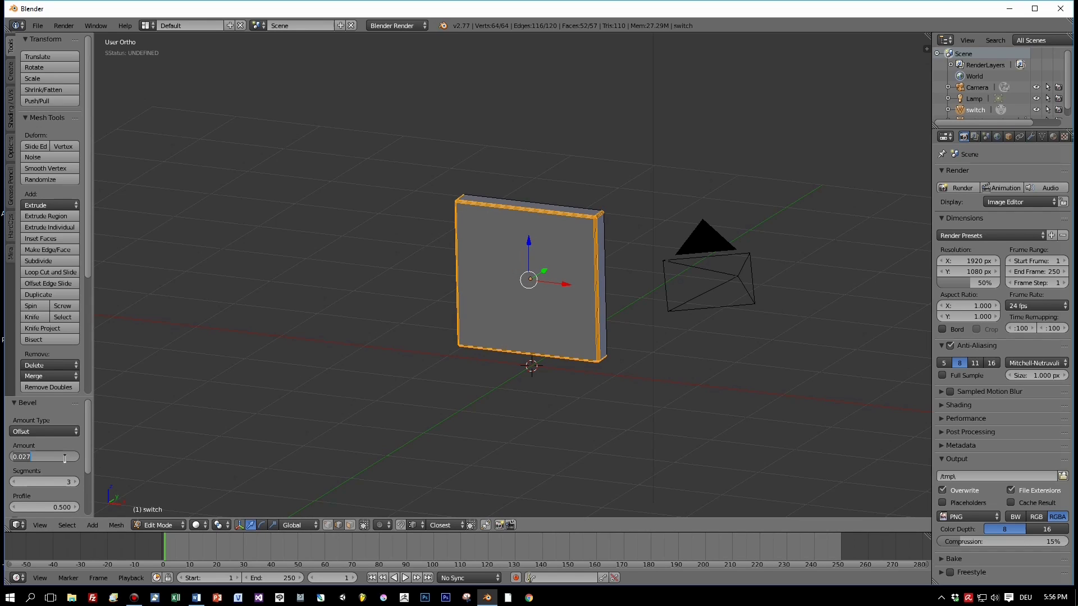